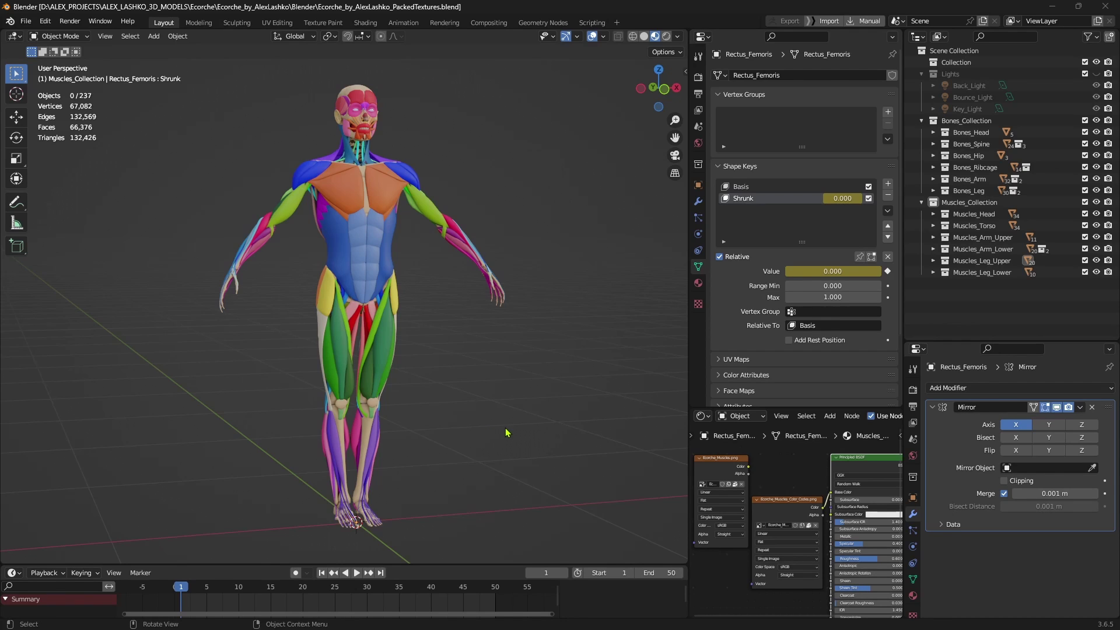
Step: Play the muscle-shrinking animation through to frame 50, where Shrunk reaches 1.000
key(space)
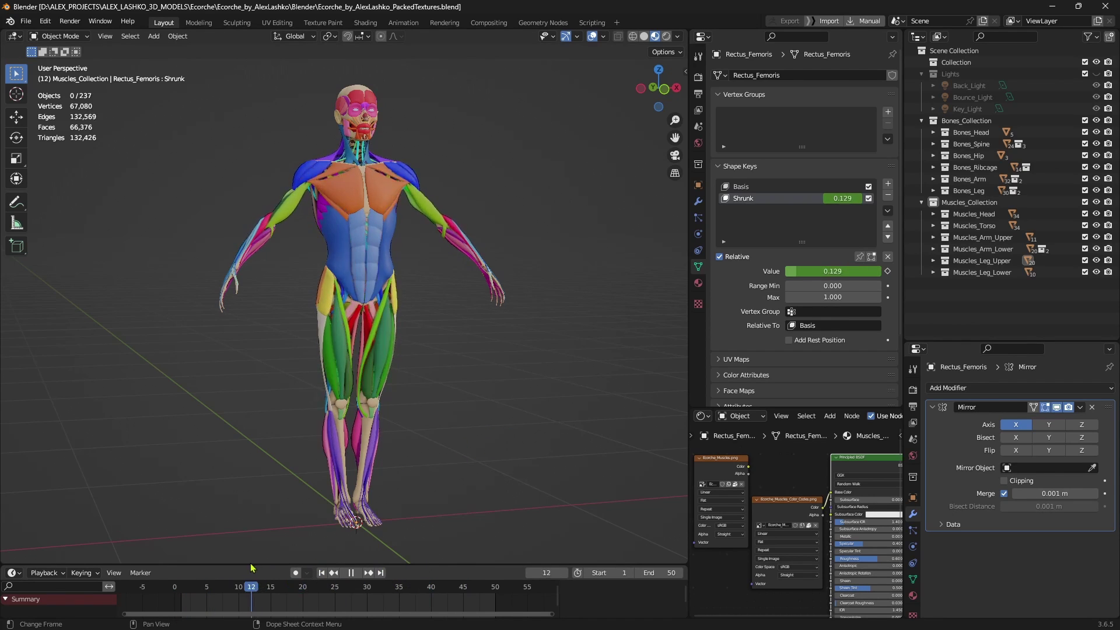
key(space)
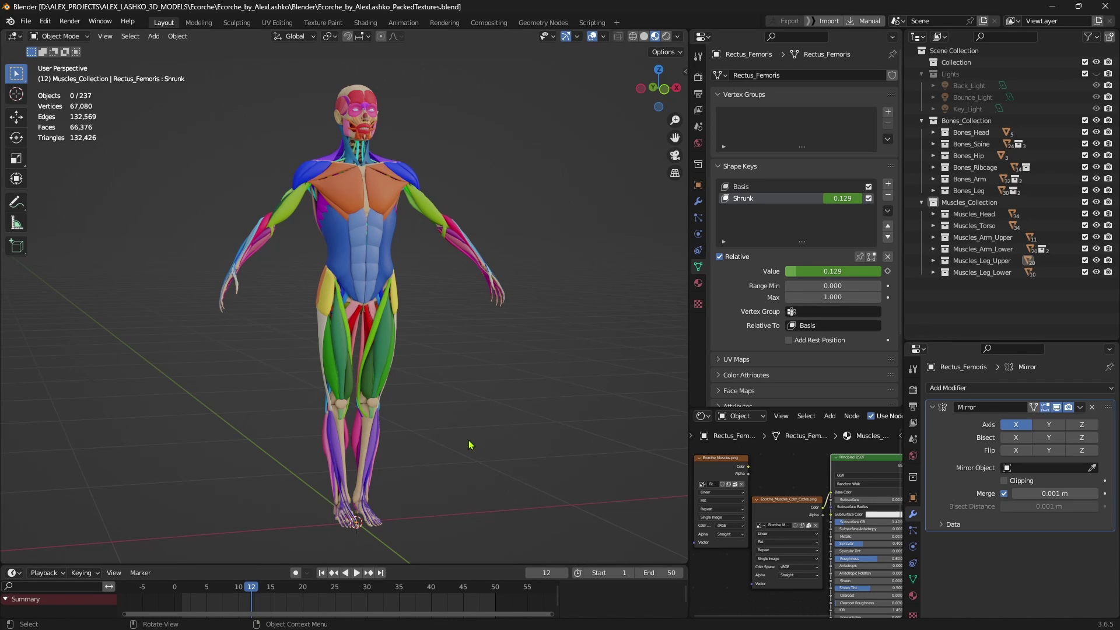
middle_drag(468, 443, 490, 399)
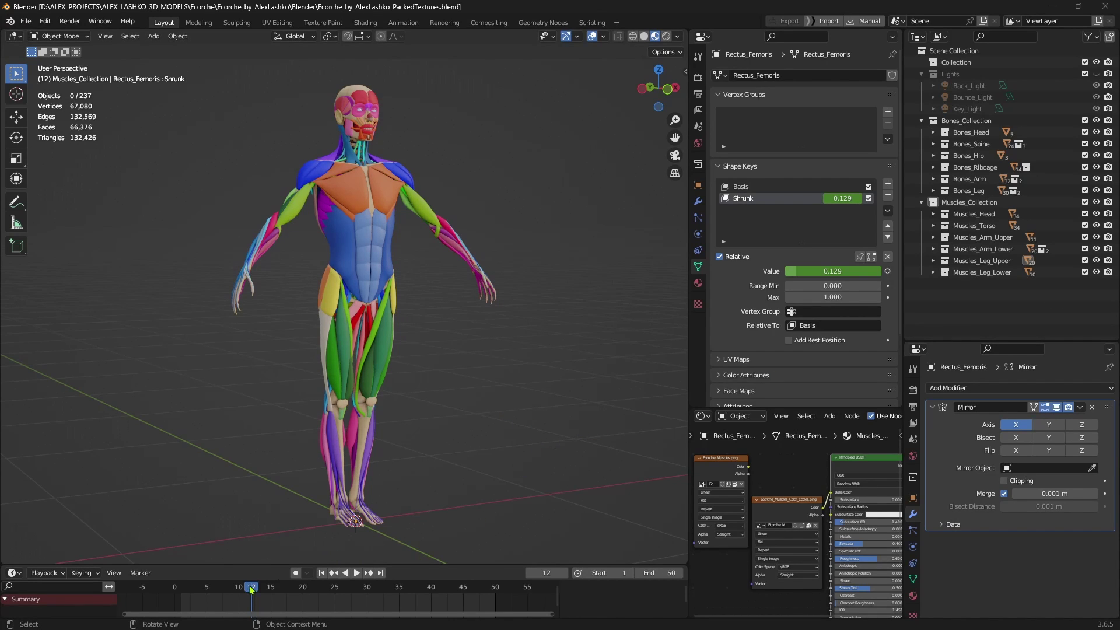
key(space)
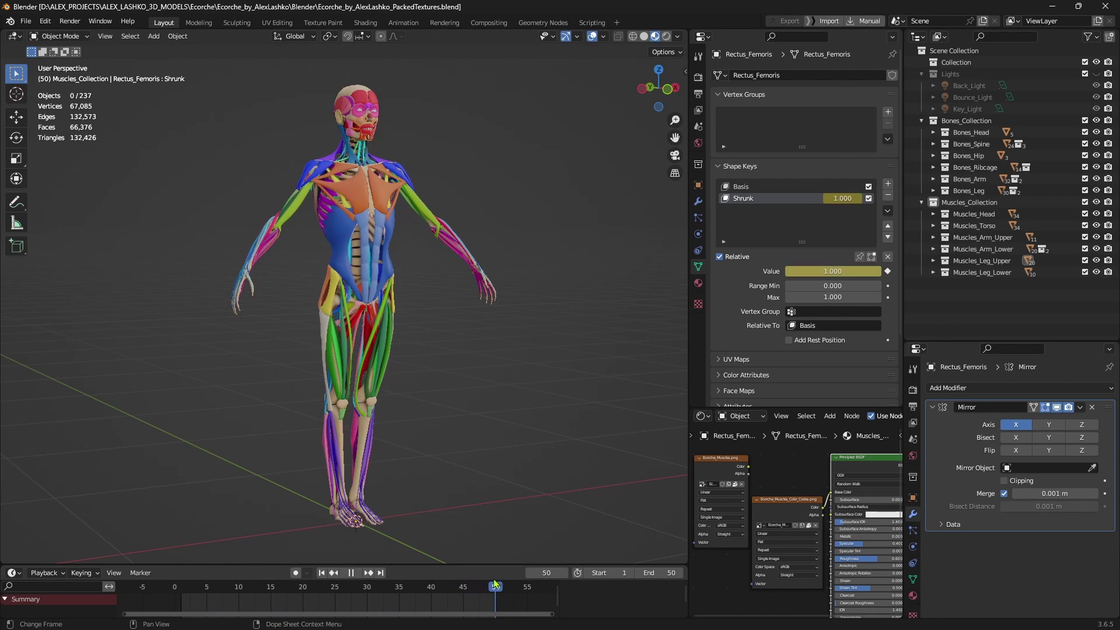
key(space)
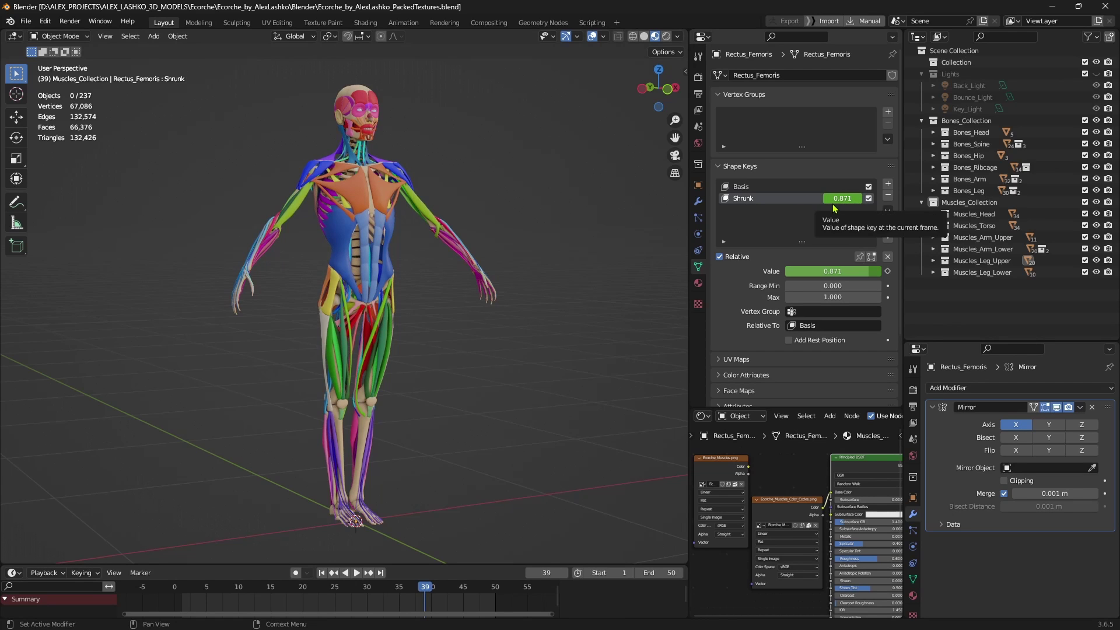
key(space)
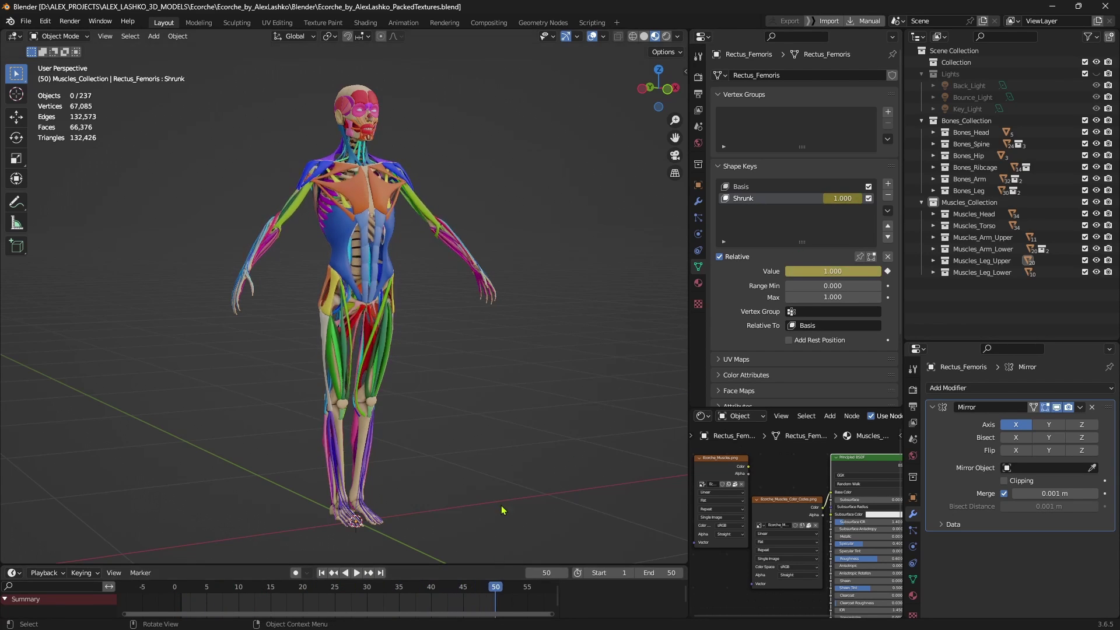
Step: Select the Pectoralis Major and test its Shrunk slider between 0.000 and 1.000
middle_drag(435, 292, 379, 289)
scroll(379, 289, up, 5)
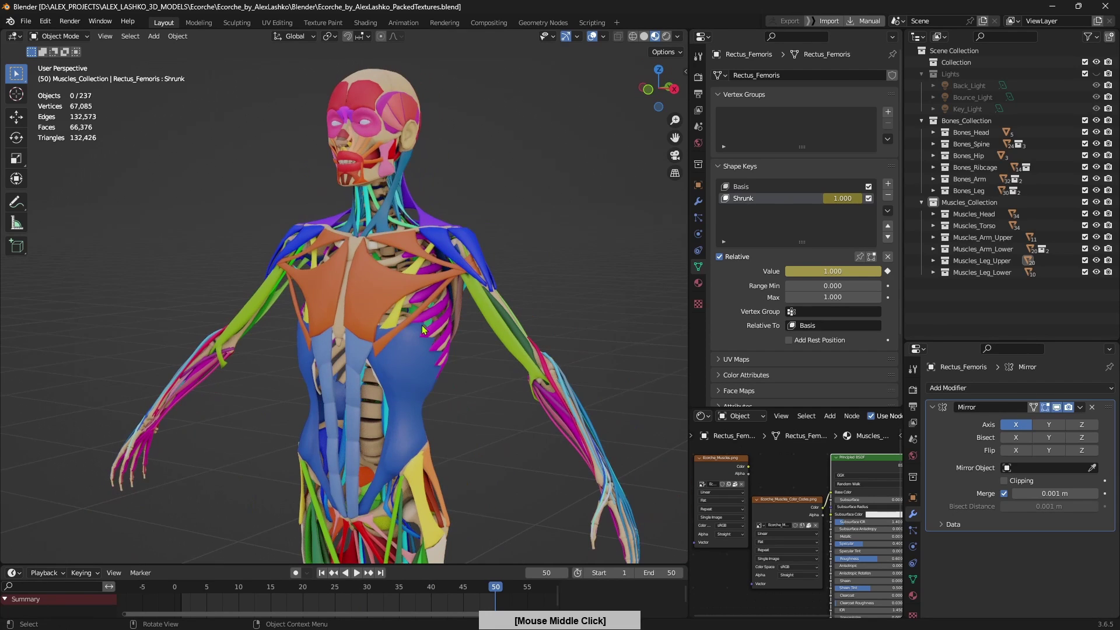
click(380, 289)
drag(860, 272, 747, 277)
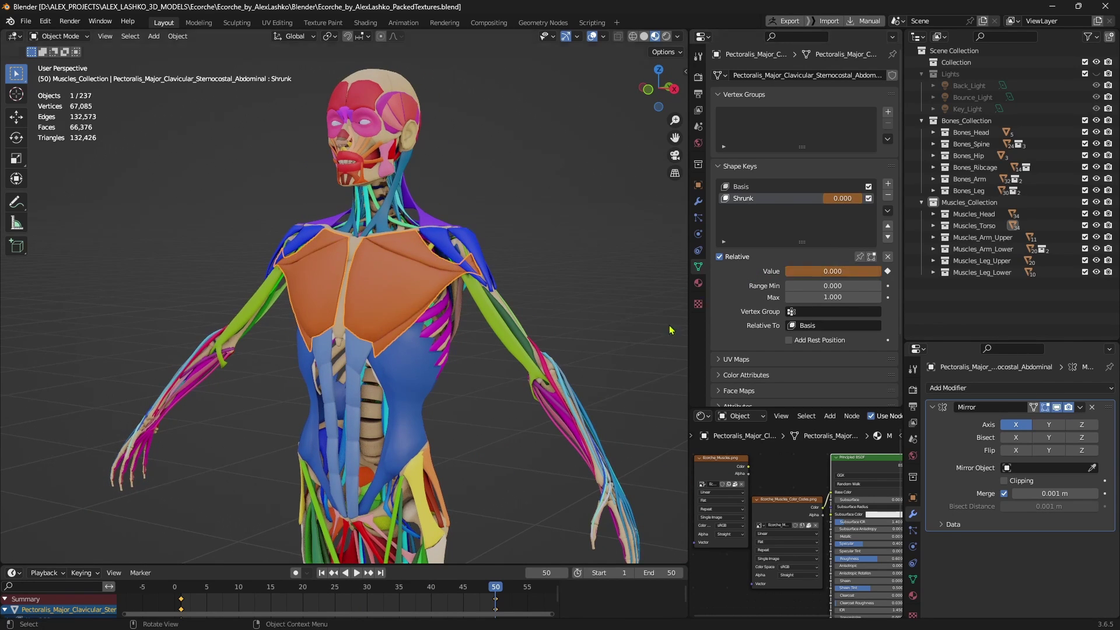
middle_drag(444, 455, 507, 408)
drag(831, 279, 834, 275)
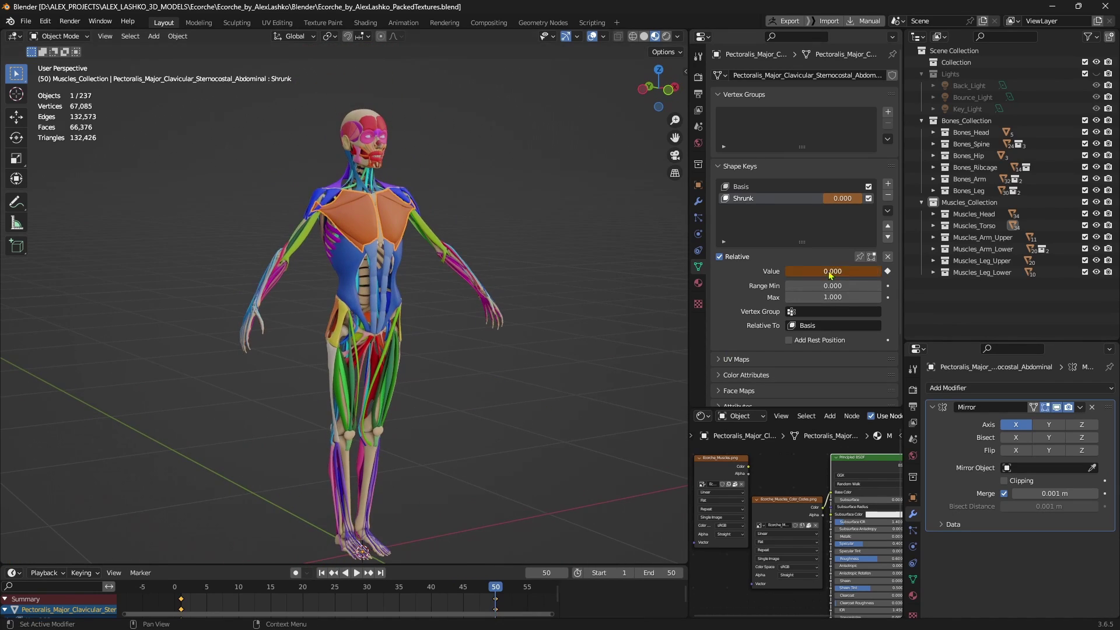
drag(750, 286, 884, 277)
middle_drag(583, 379, 507, 555)
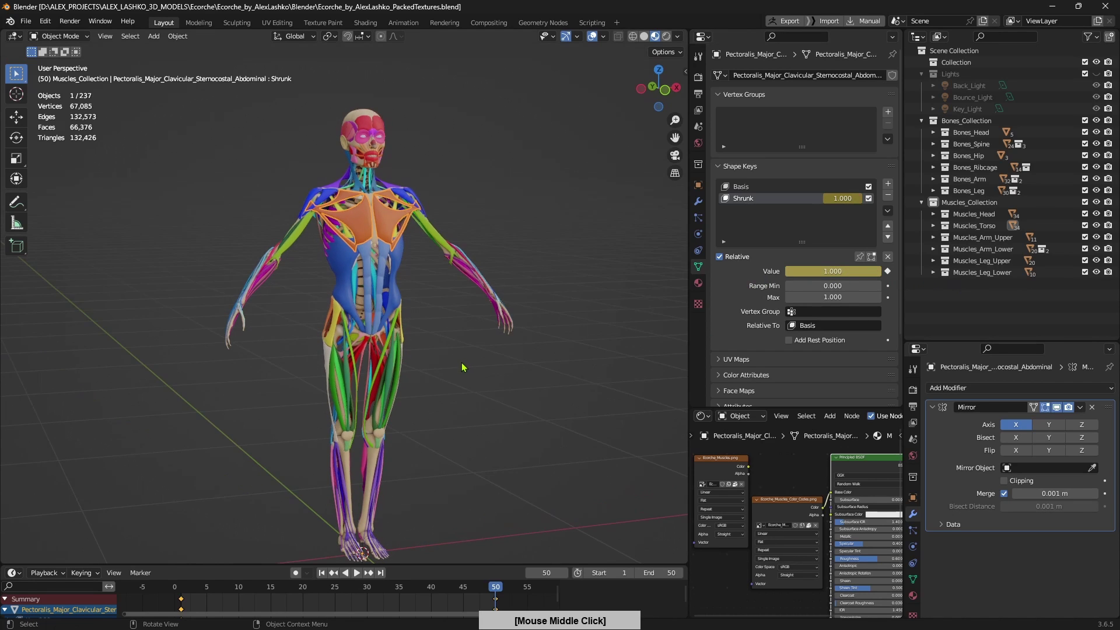
Step: Scrub the timeline back to frame 1 so the muscles return to full size
drag(496, 590, 174, 591)
middle_drag(501, 392, 555, 389)
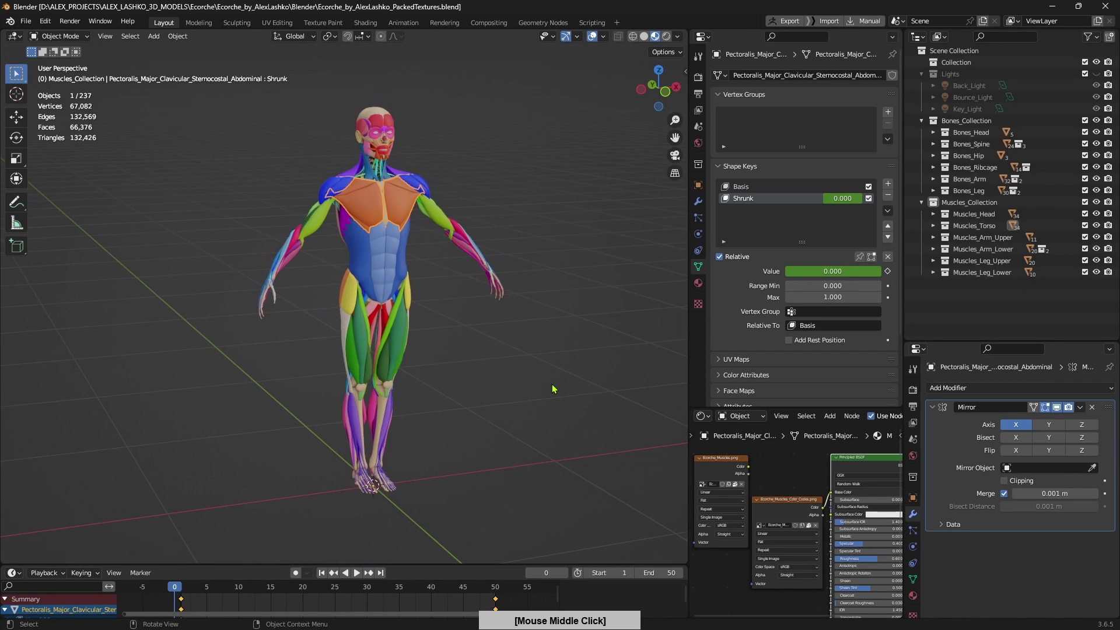
mouse_move(175, 592)
mouse_down()
mouse_move(215, 592)
mouse_move(178, 593)
mouse_up()
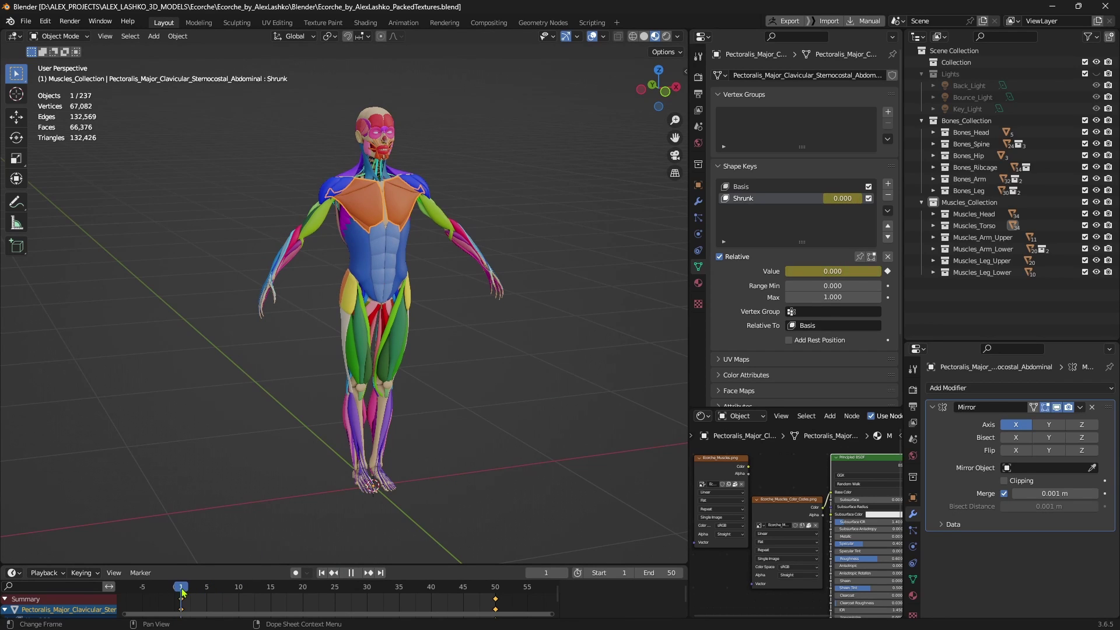
mouse_move(342, 411)
middle_down()
mouse_move(310, 409)
mouse_move(354, 414)
middle_up()
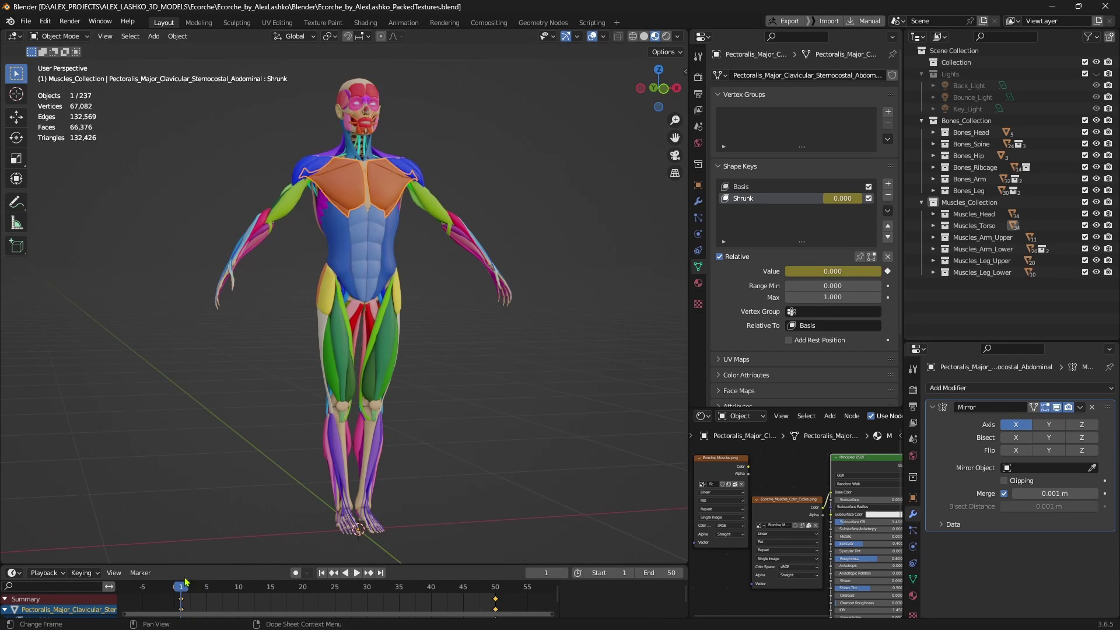
drag(182, 590, 182, 590)
Step: Turn on the Wireframe viewport overlay
click(604, 37)
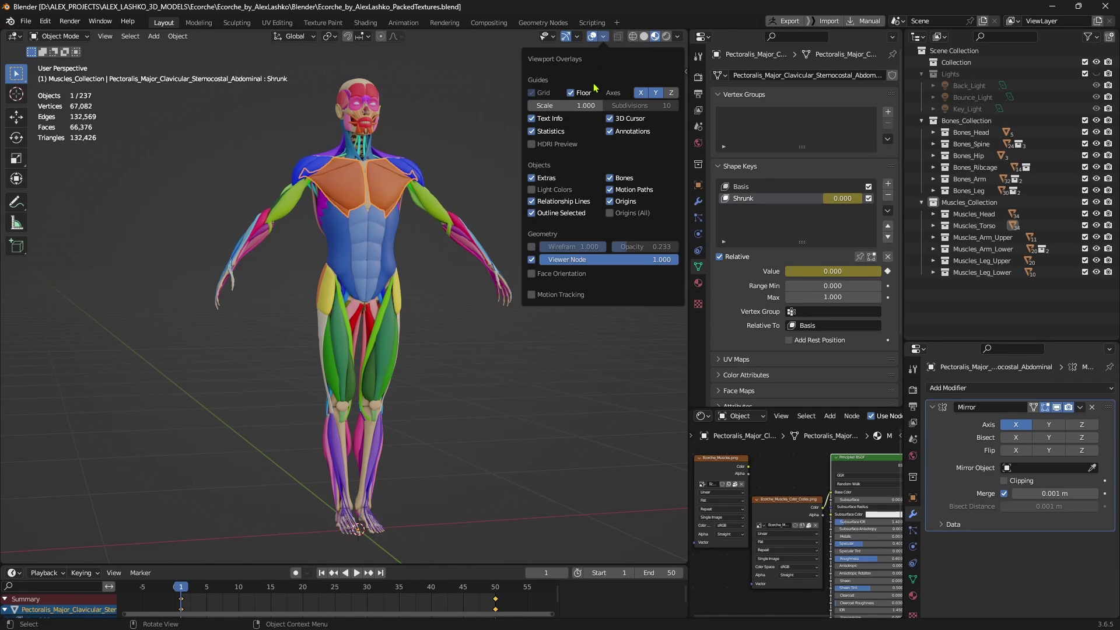
click(532, 247)
middle_drag(446, 245, 456, 280)
scroll(514, 337, down, 4)
Step: Hide Muscles_Collection to inspect the skeleton, then show the muscles again
click(1097, 203)
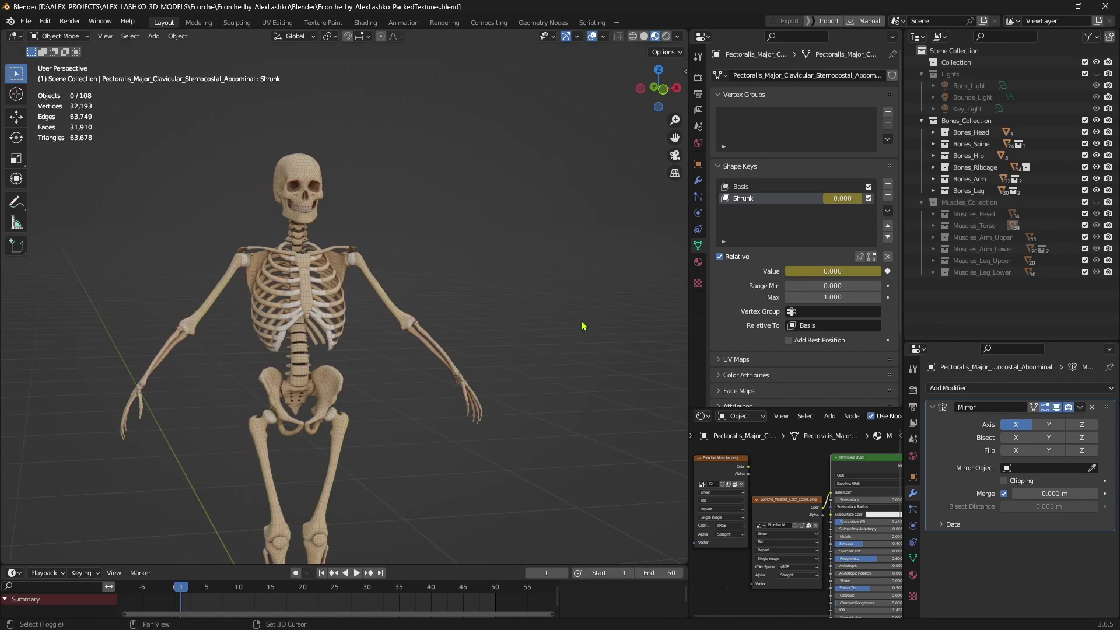
middle_drag(500, 337, 400, 270)
scroll(401, 270, down, 5)
mouse_move(420, 353)
middle_down()
mouse_move(435, 374)
mouse_move(463, 380)
mouse_move(300, 347)
mouse_move(362, 358)
mouse_move(409, 350)
middle_up()
click(1096, 202)
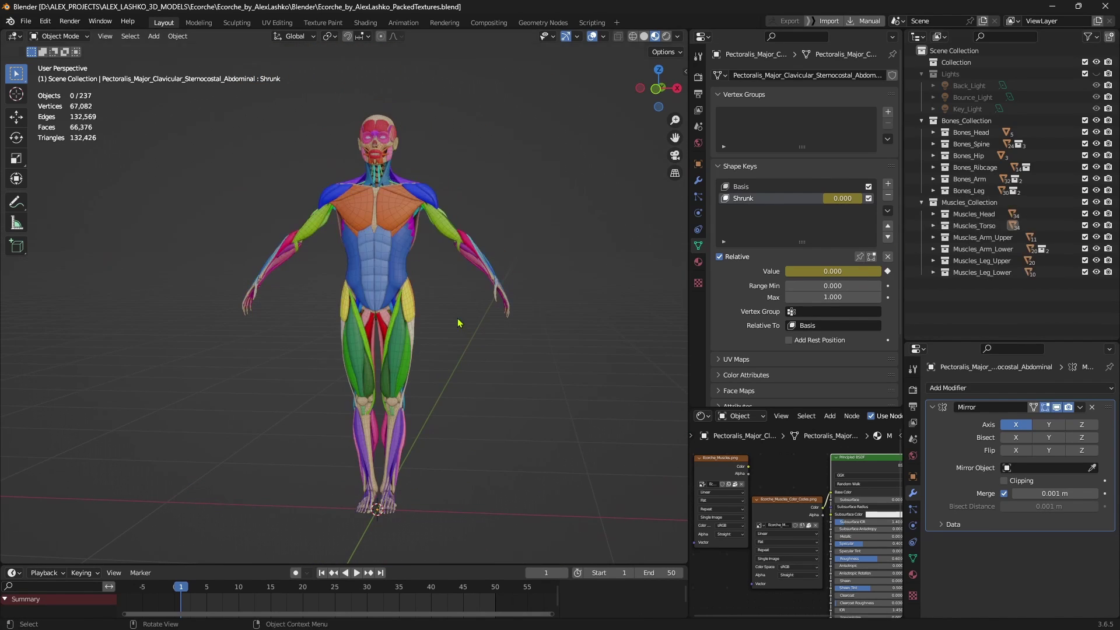
middle_drag(461, 309, 280, 241)
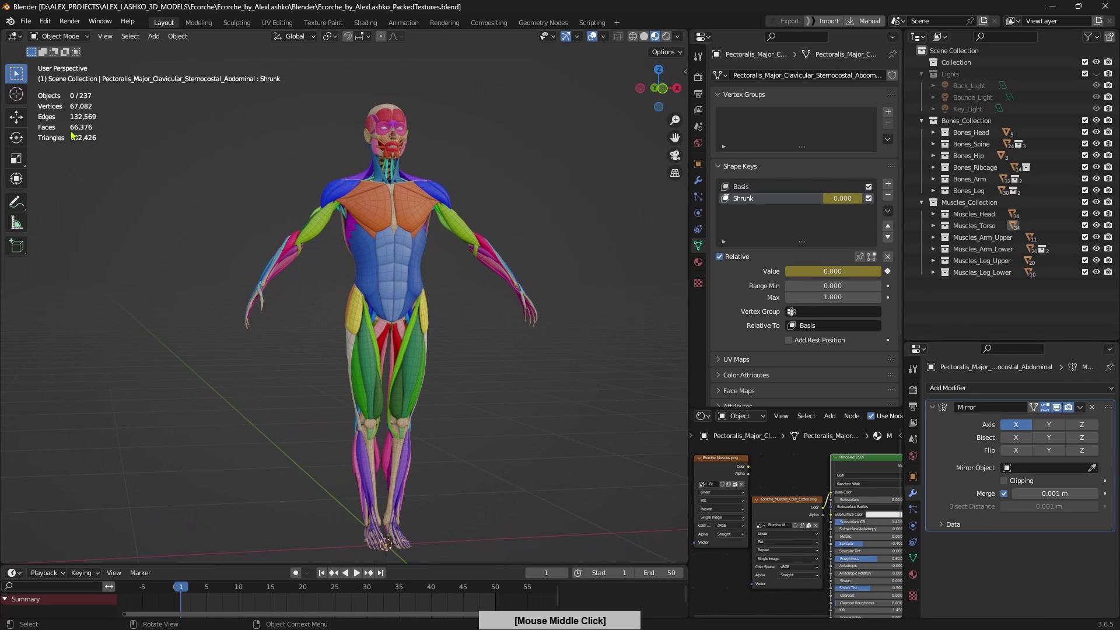
middle_drag(484, 300, 323, 290)
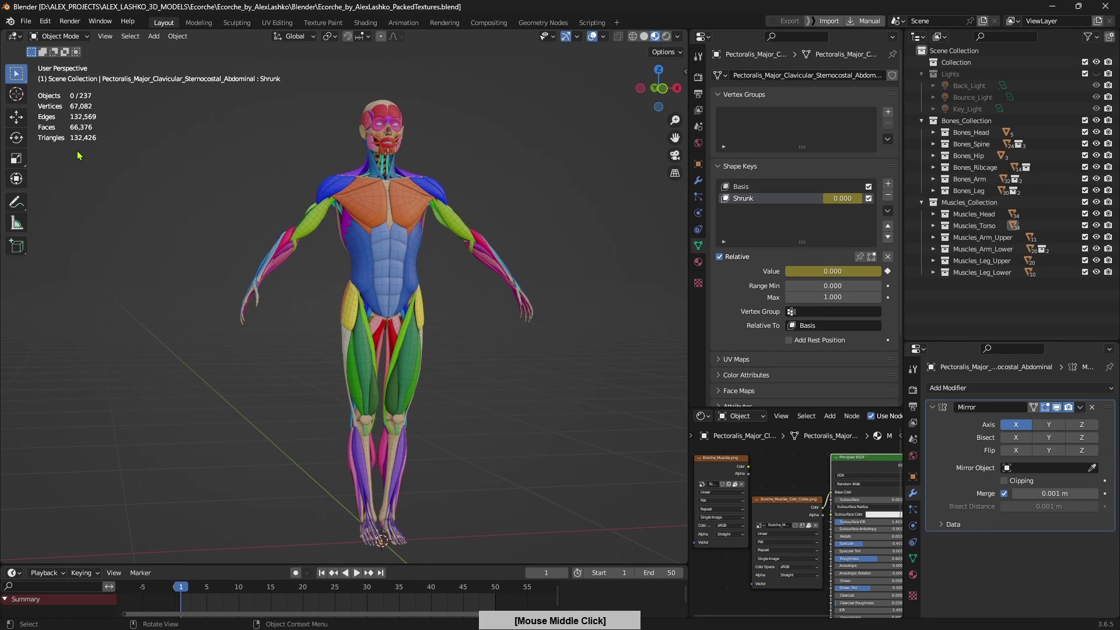
shift+middle_drag(410, 298, 477, 350)
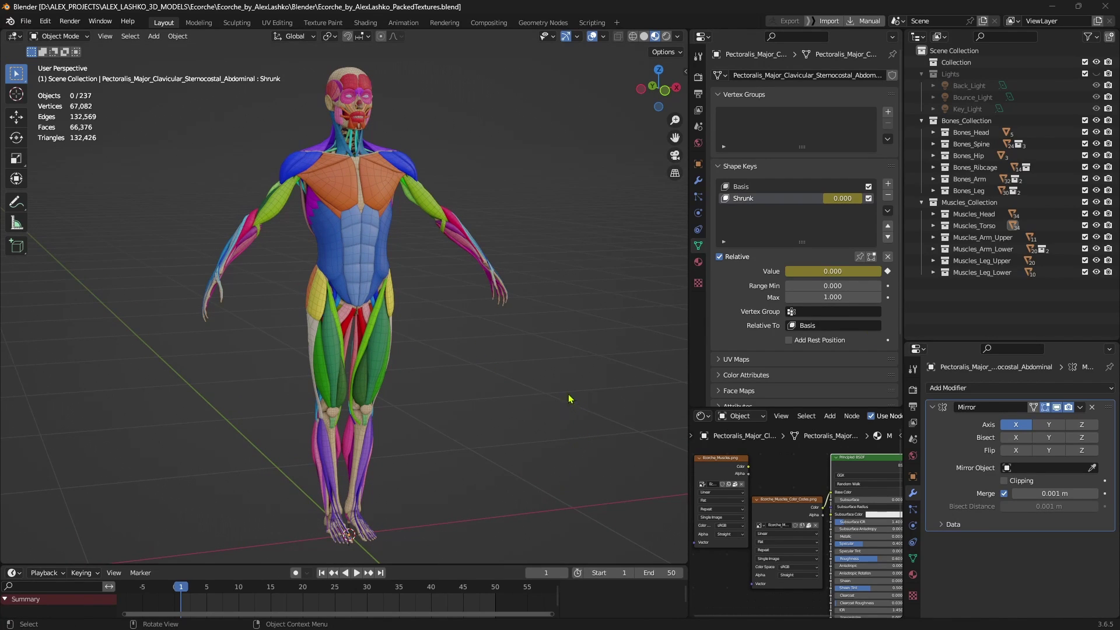
drag(750, 467, 831, 493)
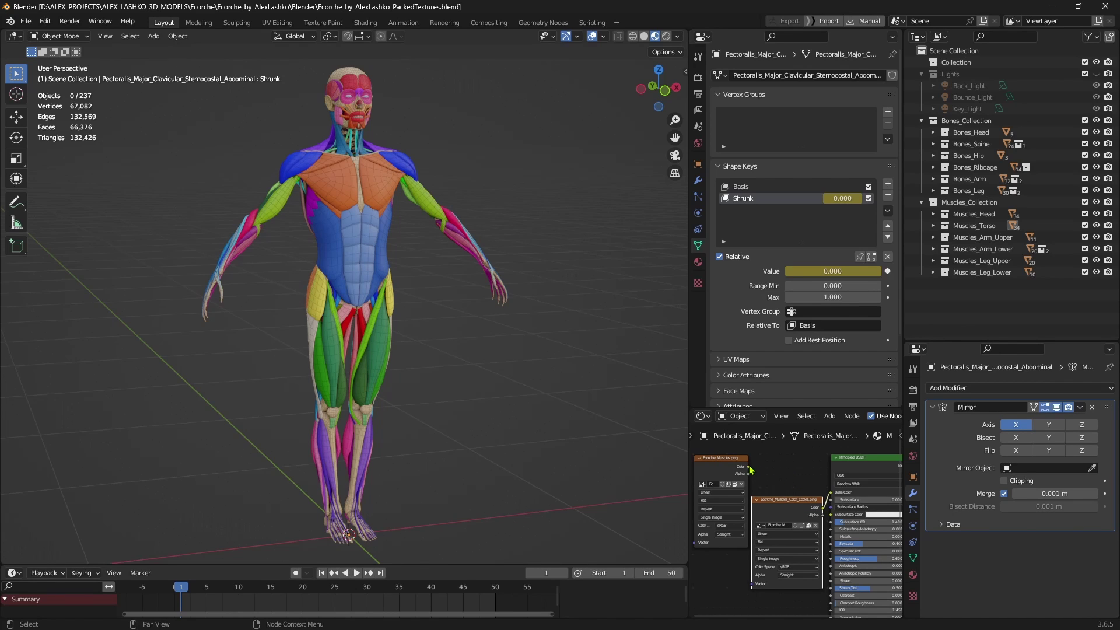
drag(748, 467, 832, 492)
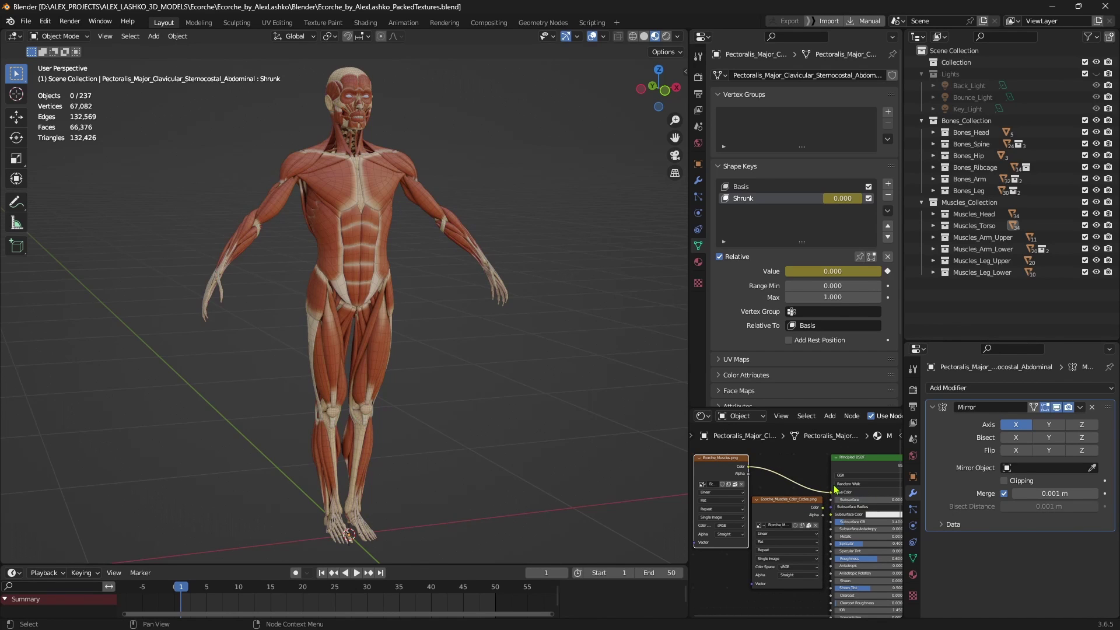
click(604, 36)
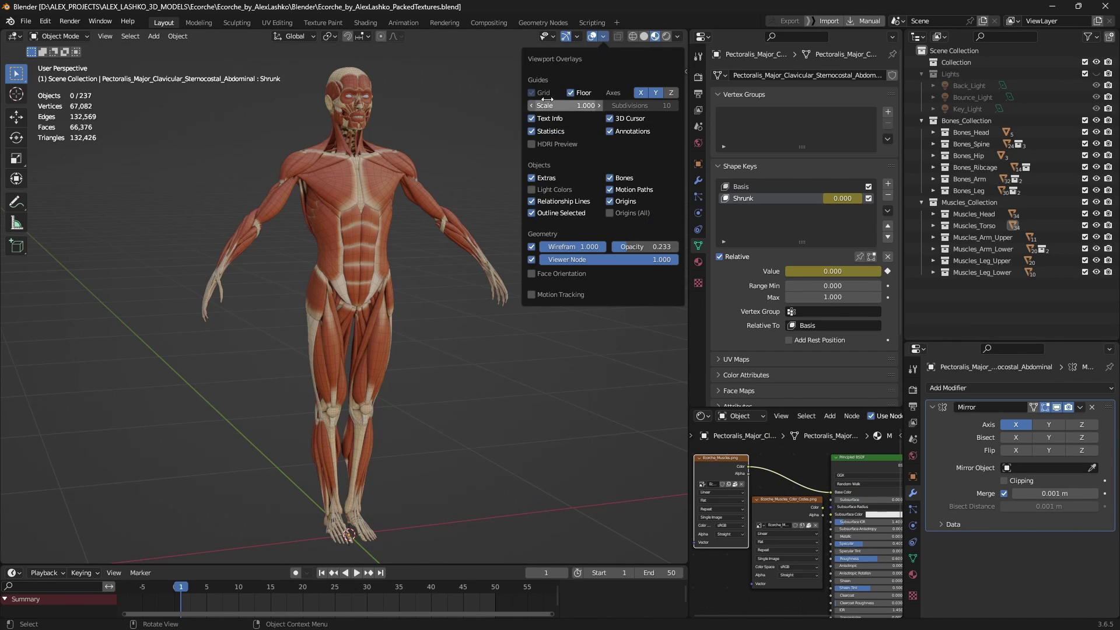
middle_drag(474, 360, 560, 431)
drag(823, 509, 832, 493)
middle_drag(490, 344, 482, 392)
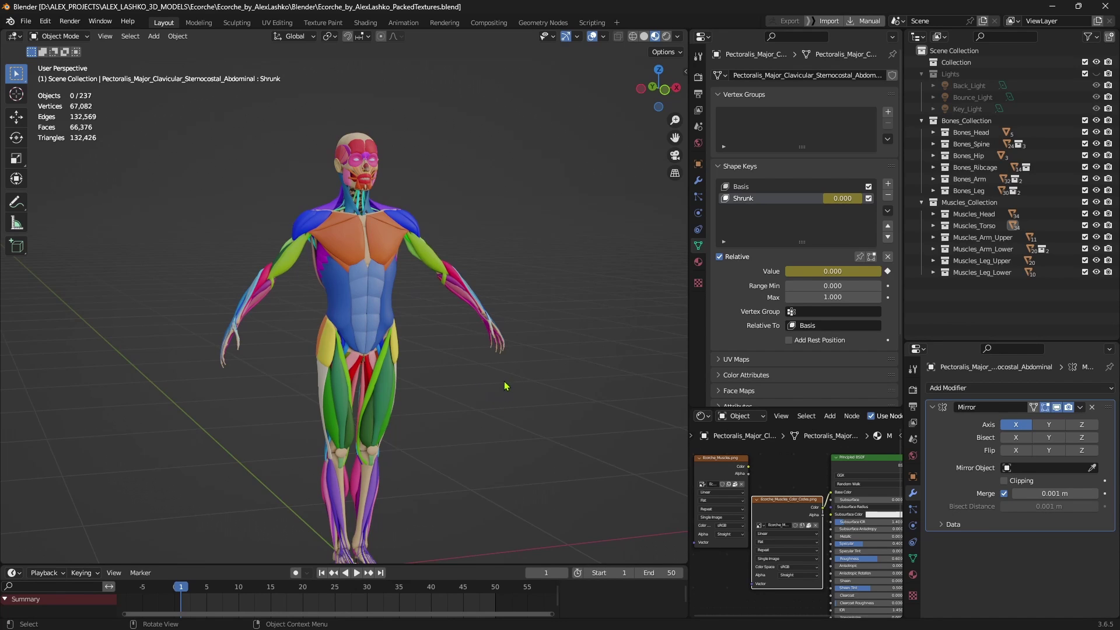
middle_drag(513, 376, 624, 374)
middle_drag(328, 358, 367, 347)
scroll(388, 320, up, 3)
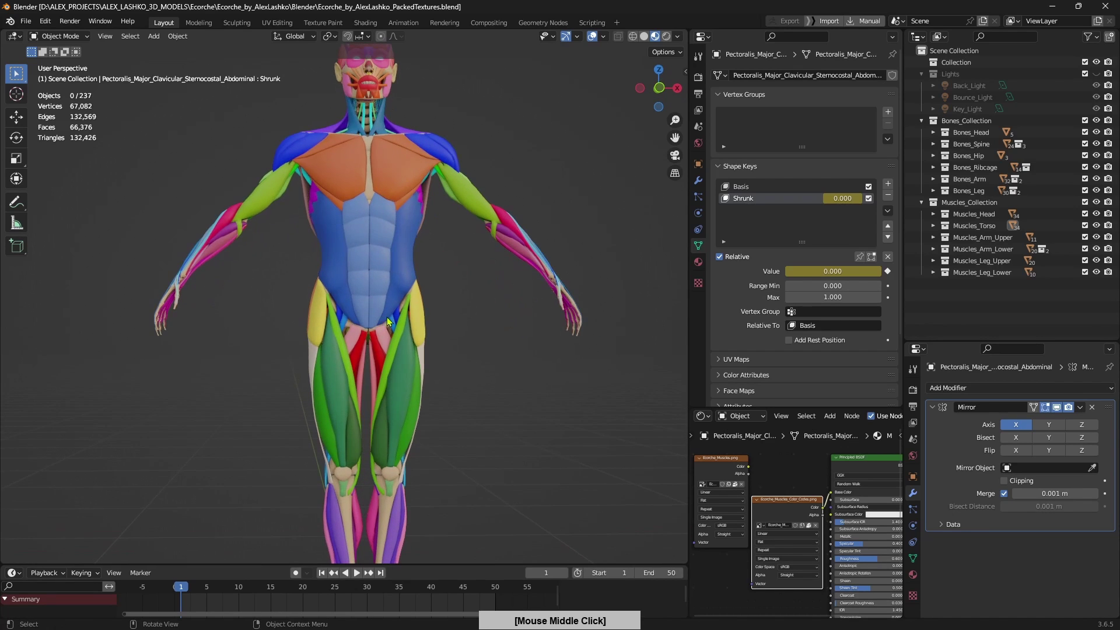
scroll(406, 384, down, 2)
mouse_move(429, 388)
middle_down()
mouse_move(474, 386)
mouse_move(425, 383)
middle_up()
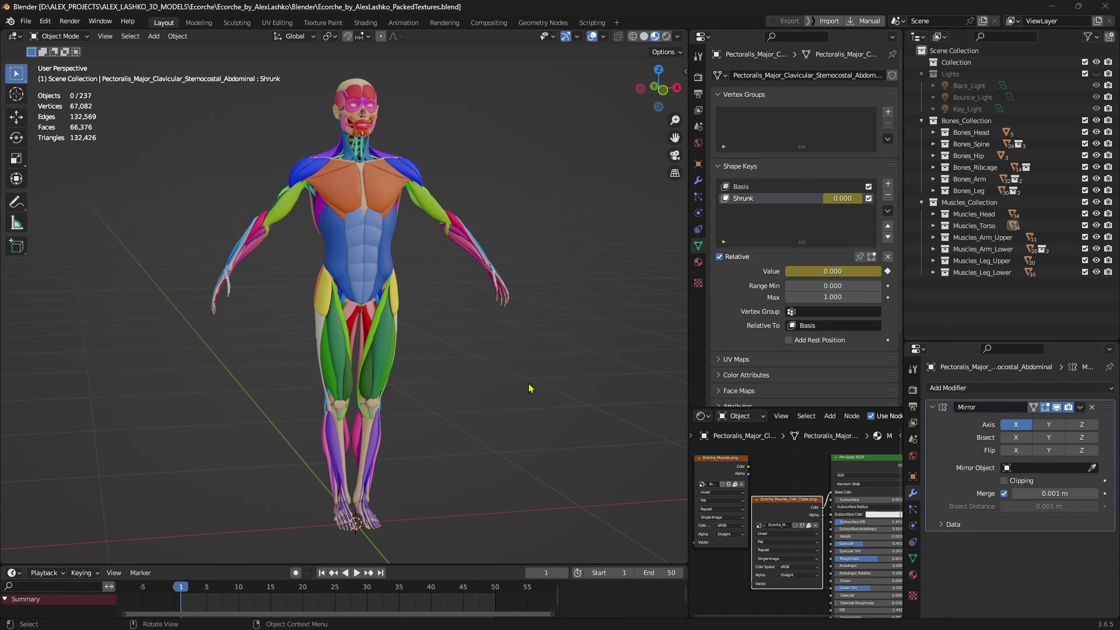
click(387, 175)
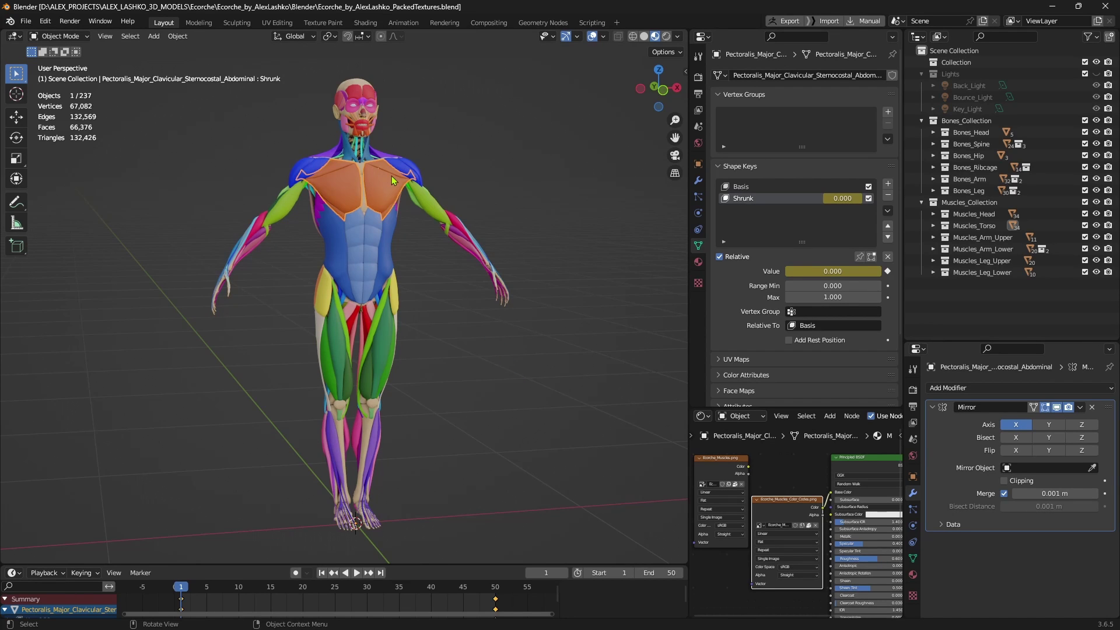
key(KP_Decimal)
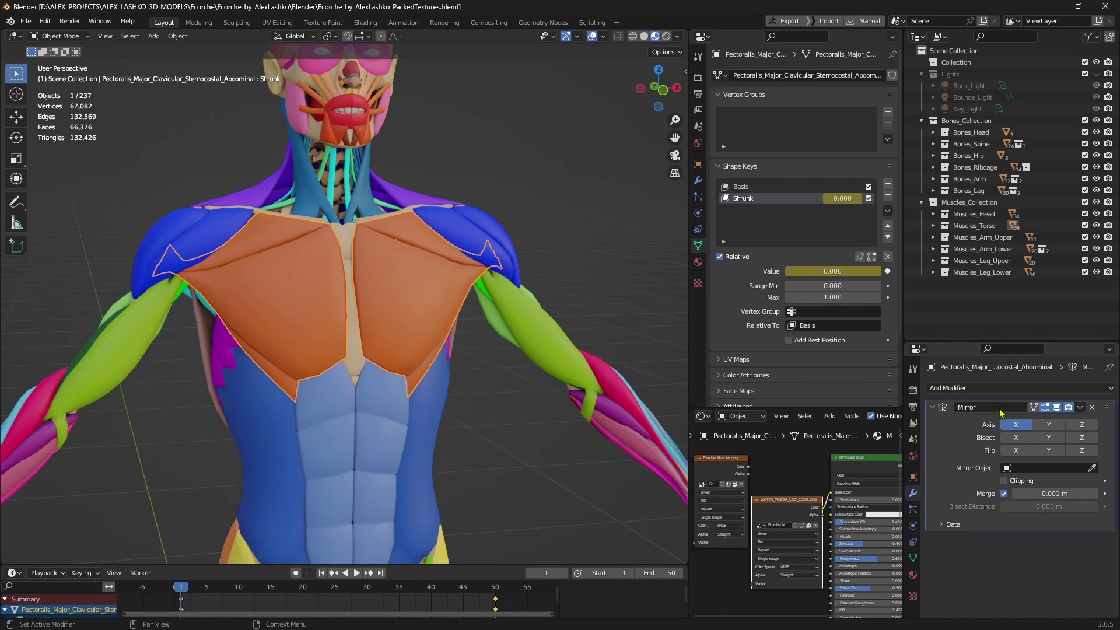
click(1057, 407)
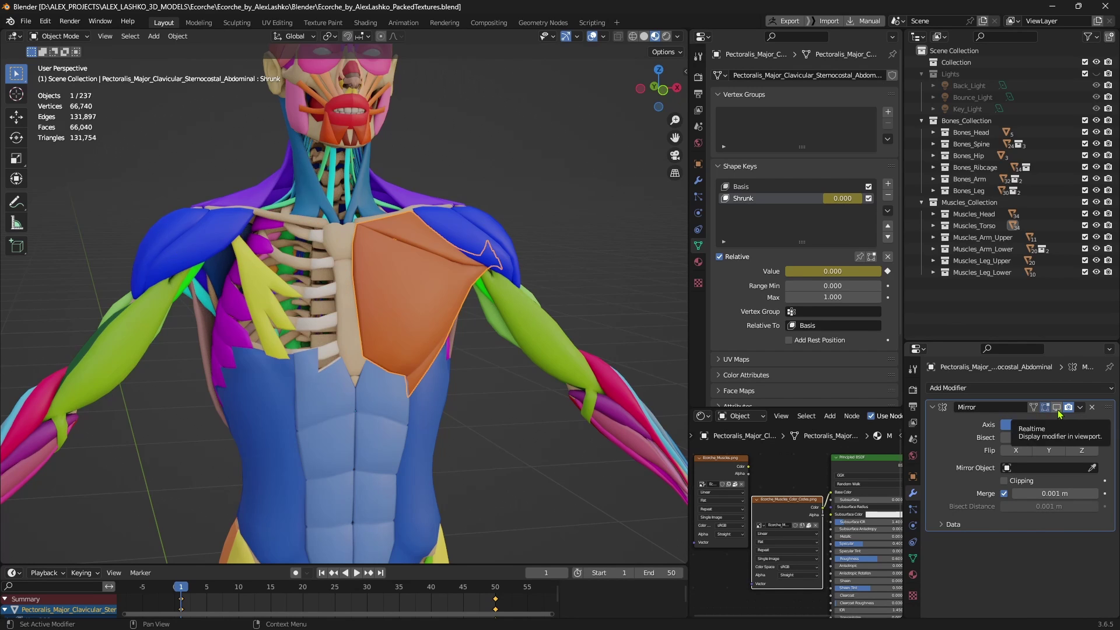
middle_drag(502, 353, 512, 354)
scroll(501, 380, down, 3)
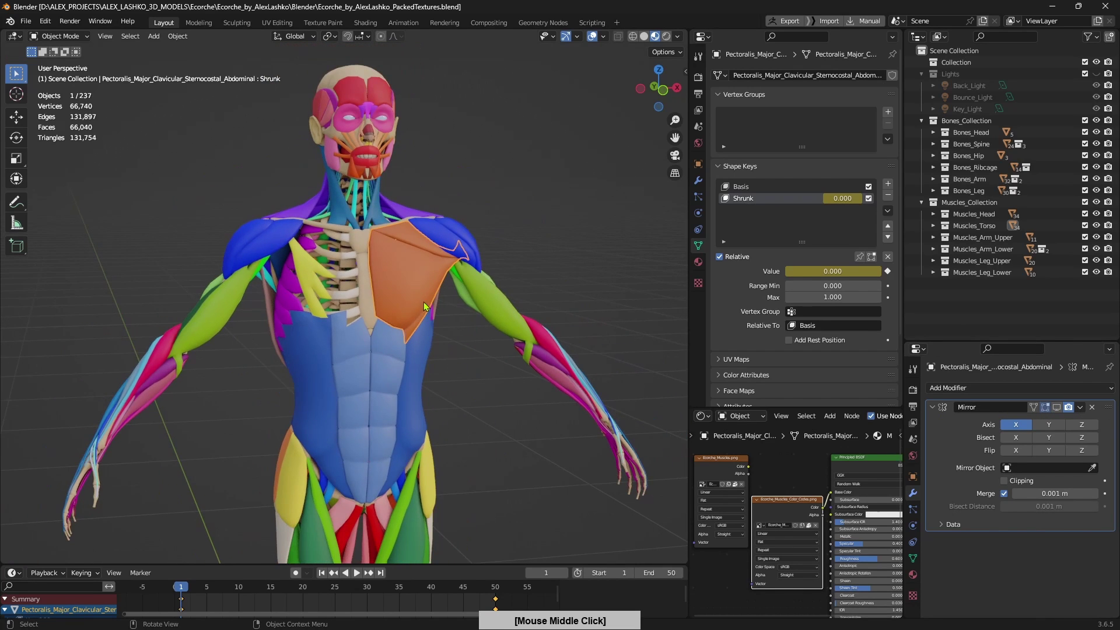
middle_drag(353, 299, 394, 402)
scroll(394, 402, up, 4)
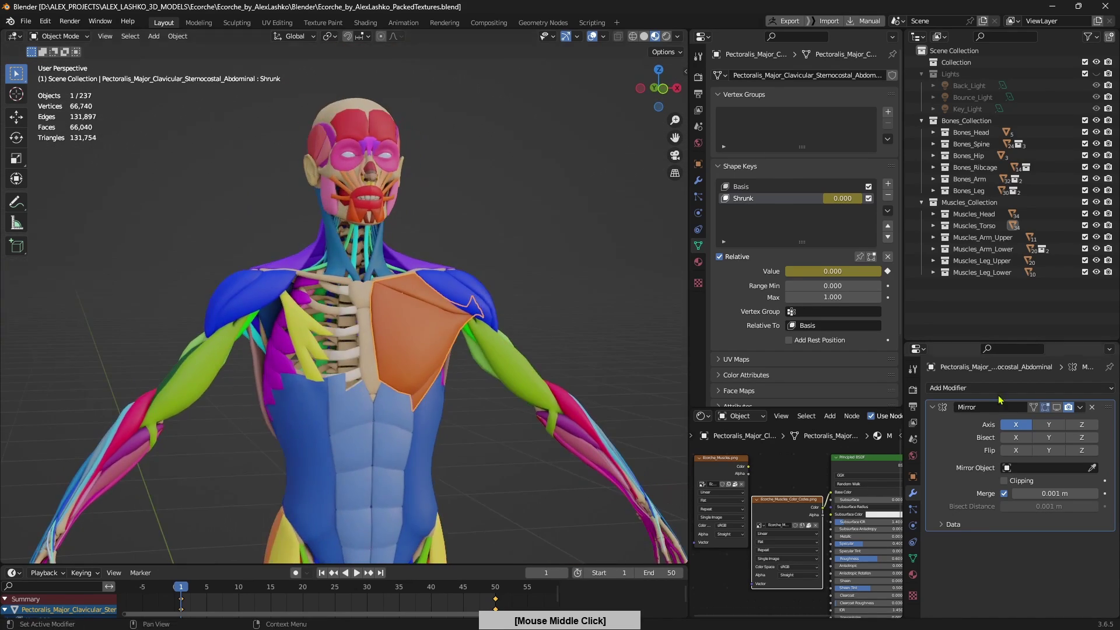
click(1069, 407)
click(1057, 408)
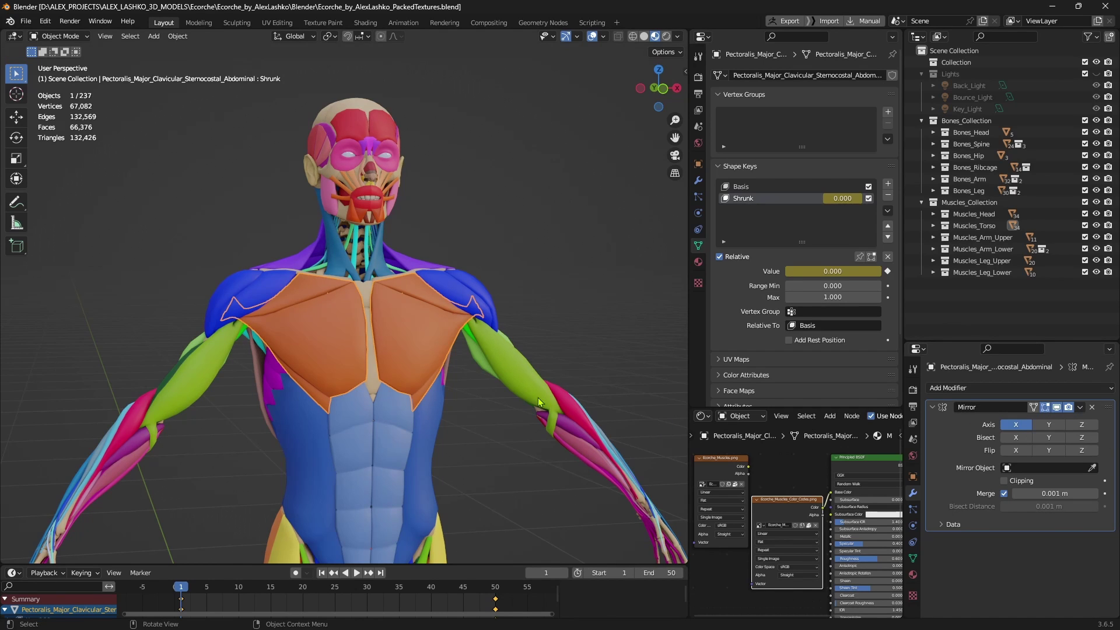
ctrl+middle_drag(542, 403, 512, 309)
click(1057, 408)
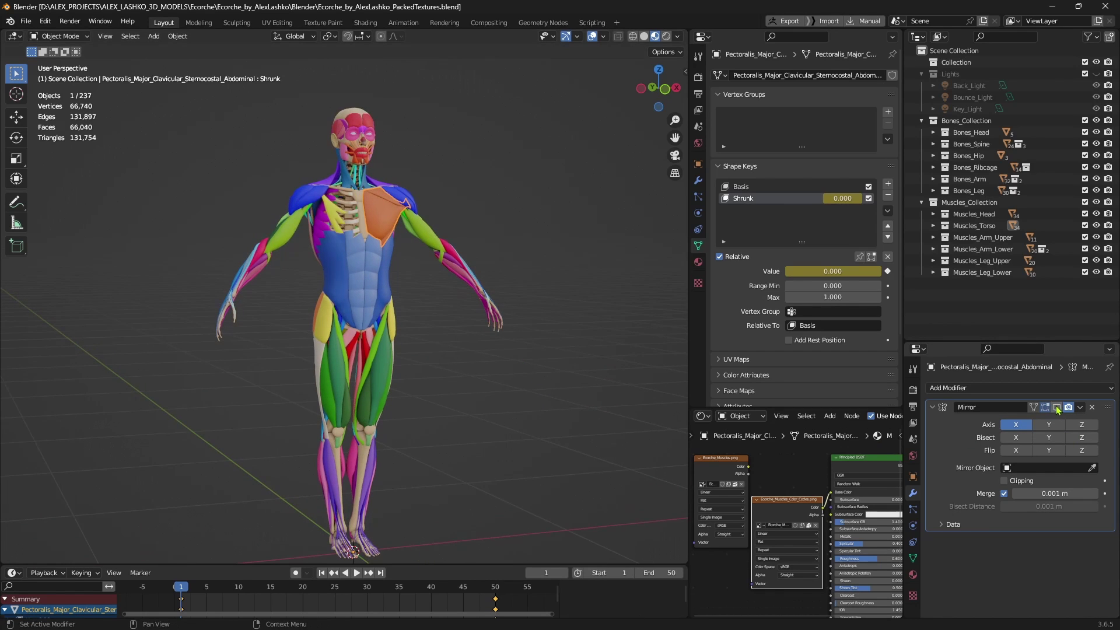
click(1057, 408)
shift+middle_drag(625, 437, 612, 420)
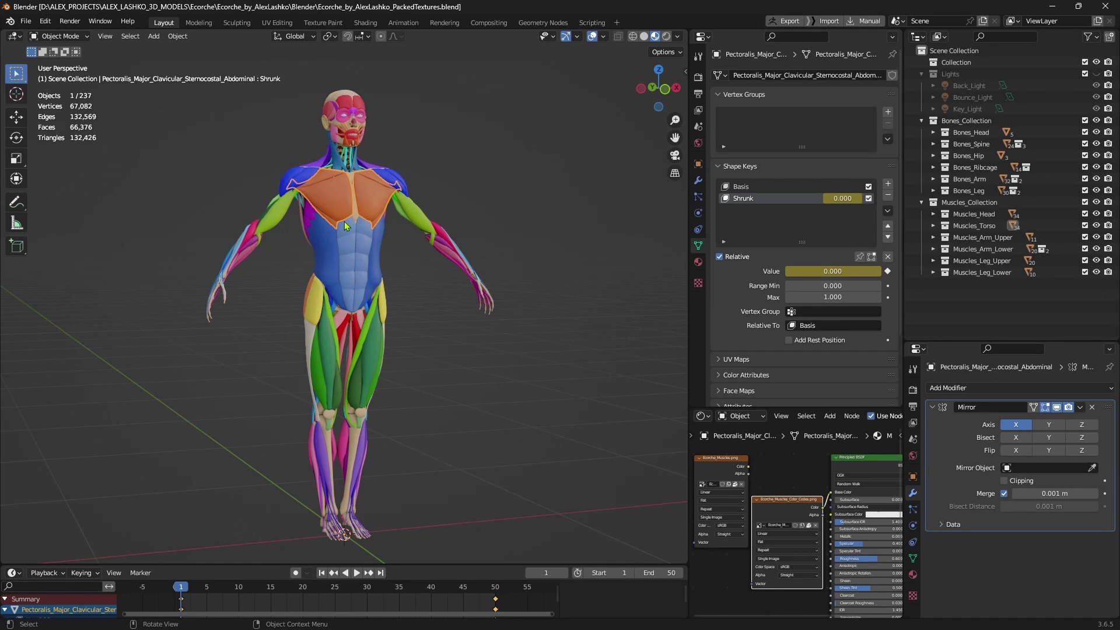
key(h)
click(360, 269)
key(h)
click(342, 257)
key(h)
click(329, 346)
key(h)
click(323, 386)
key(h)
click(306, 327)
key(h)
click(320, 338)
key(h)
click(317, 355)
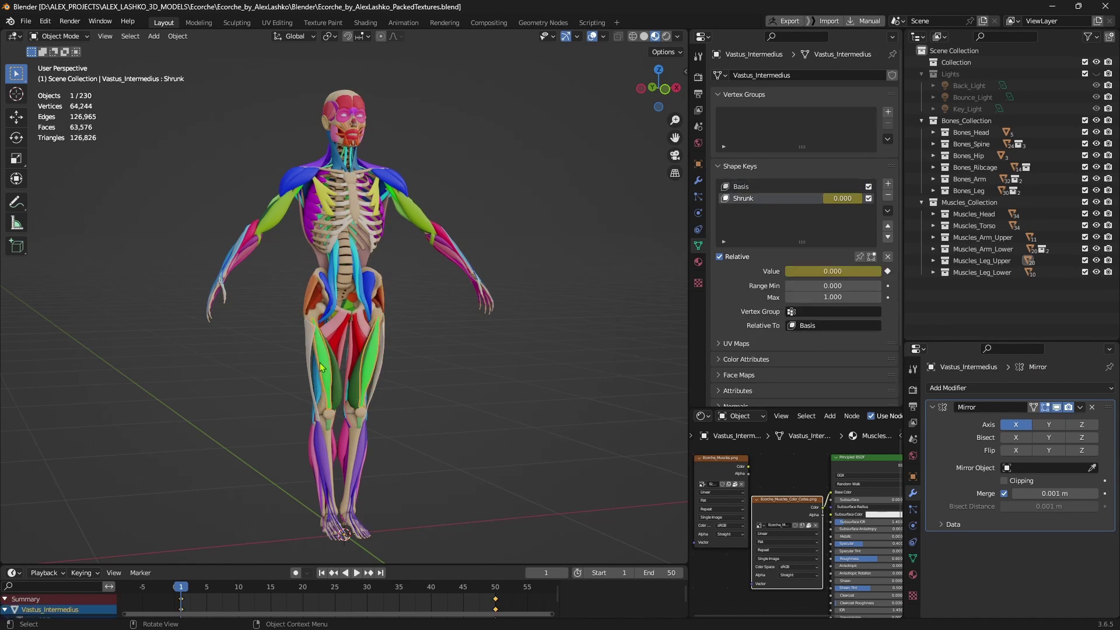
key(h)
click(375, 359)
key(h)
click(354, 363)
key(h)
click(357, 363)
middle_drag(437, 361, 440, 277)
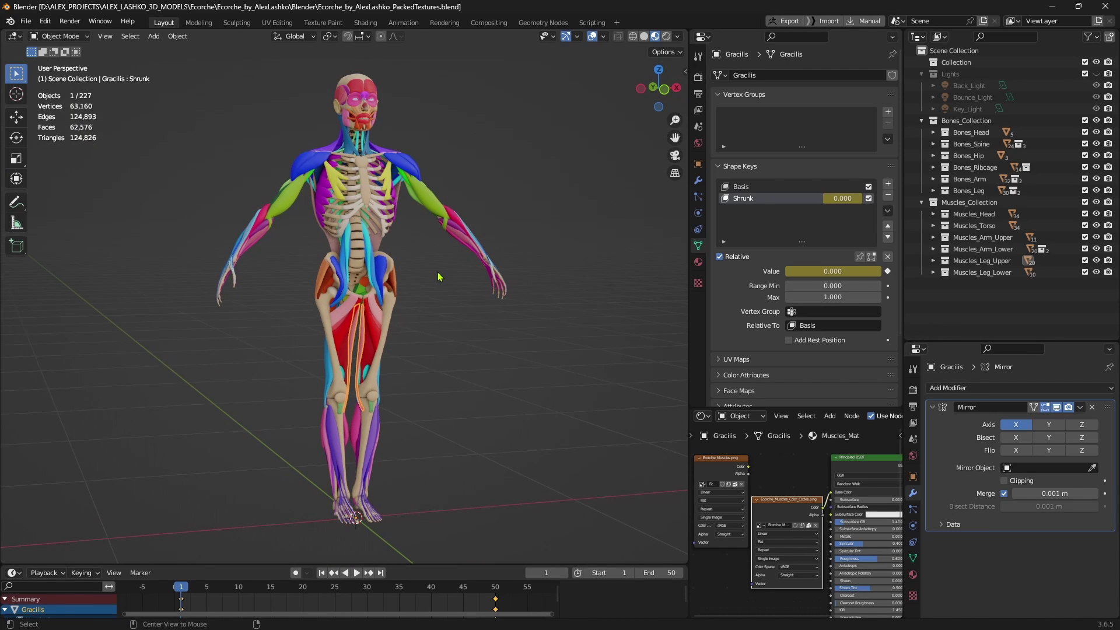
key(alt+h)
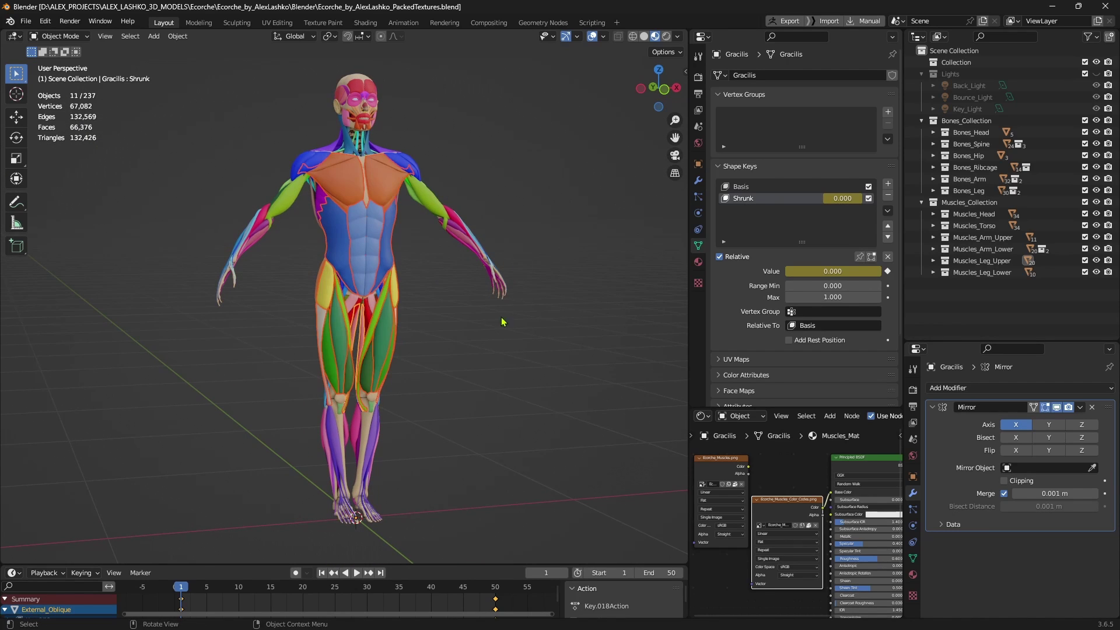
middle_drag(490, 319, 468, 388)
key(alt+a)
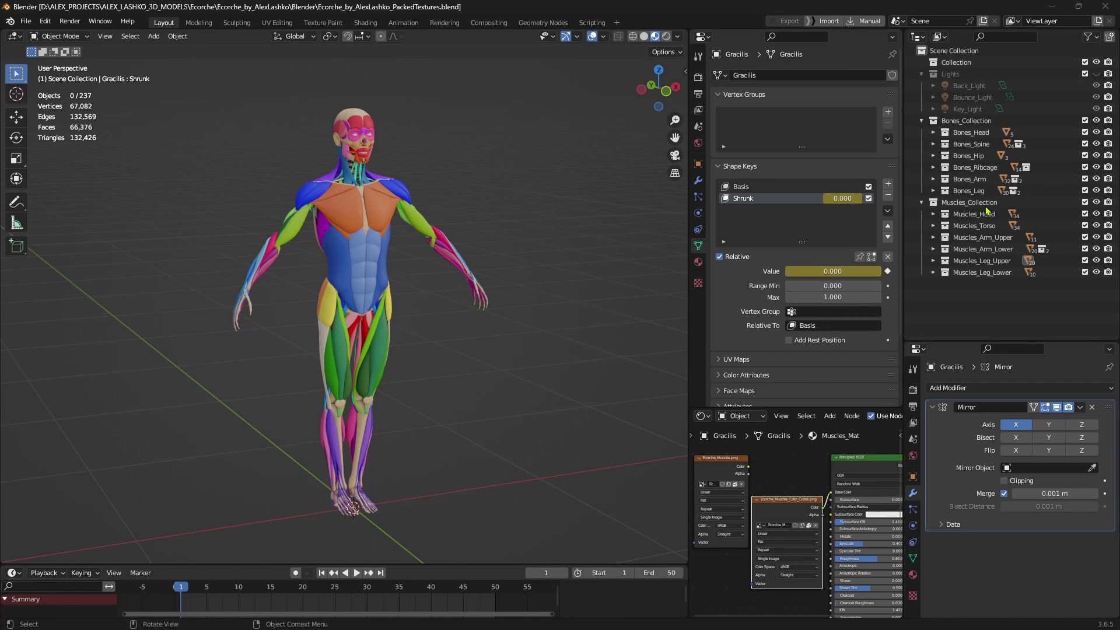
Step: Hide all of Muscles_Collection to show the bare skeleton, then show it again
click(922, 203)
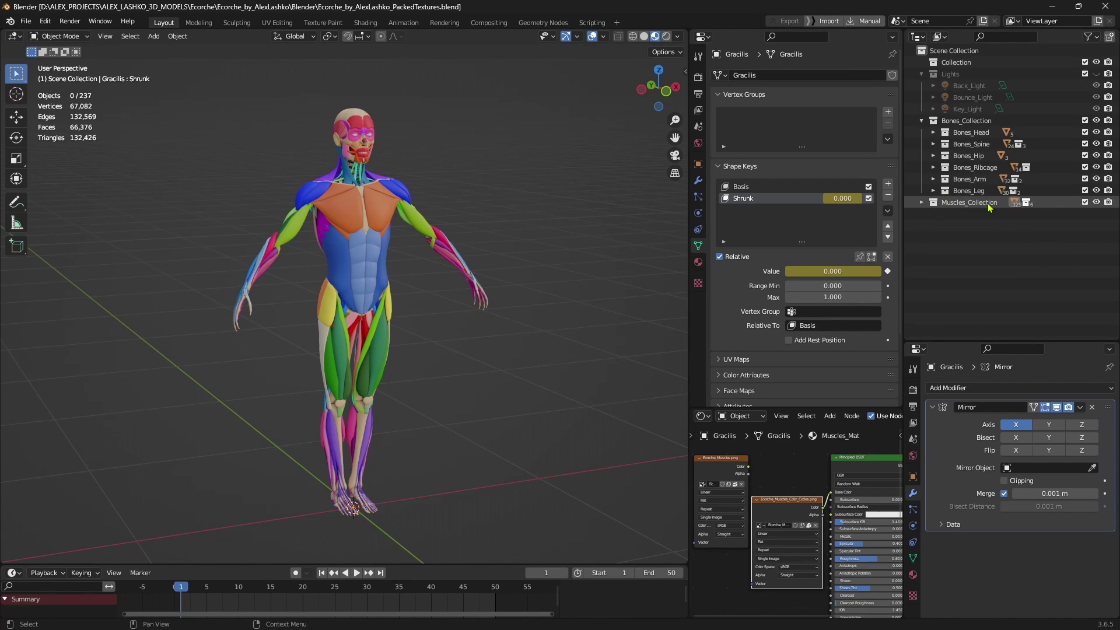
click(922, 202)
click(1096, 202)
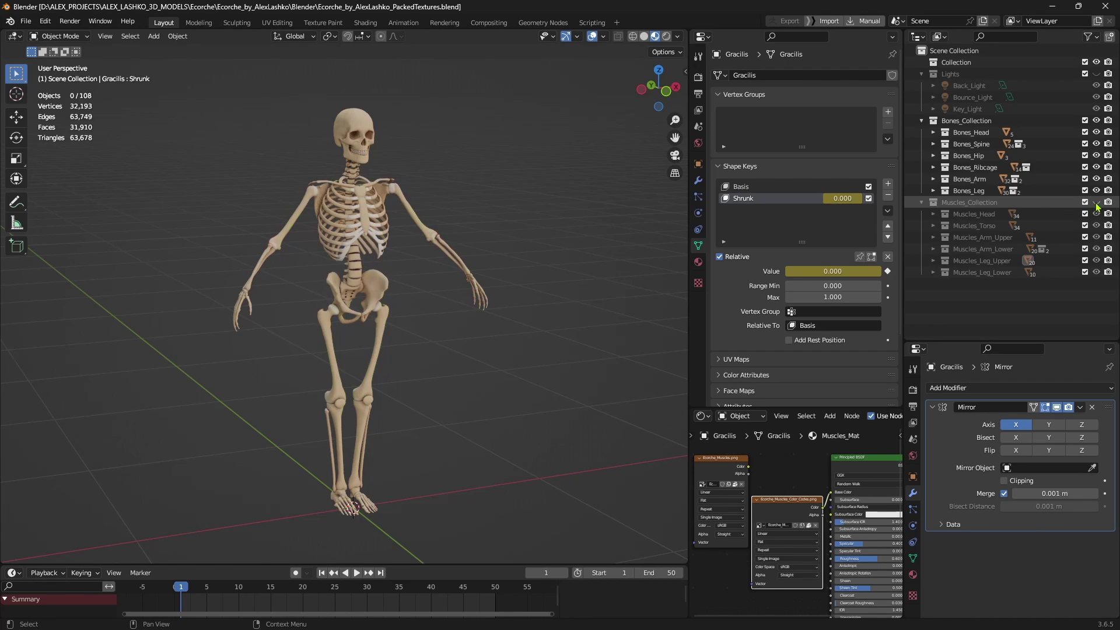
click(1097, 202)
Step: Expand Muscles_Head and Muscles_Torso, then hide all the torso muscles
click(934, 214)
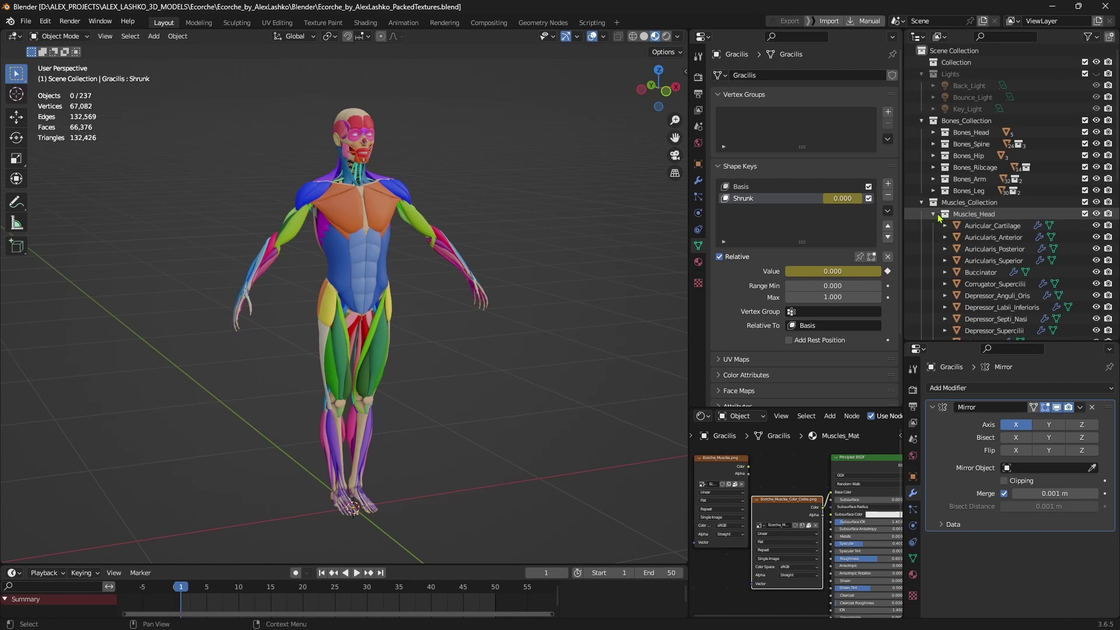
scroll(1008, 292, down, 10)
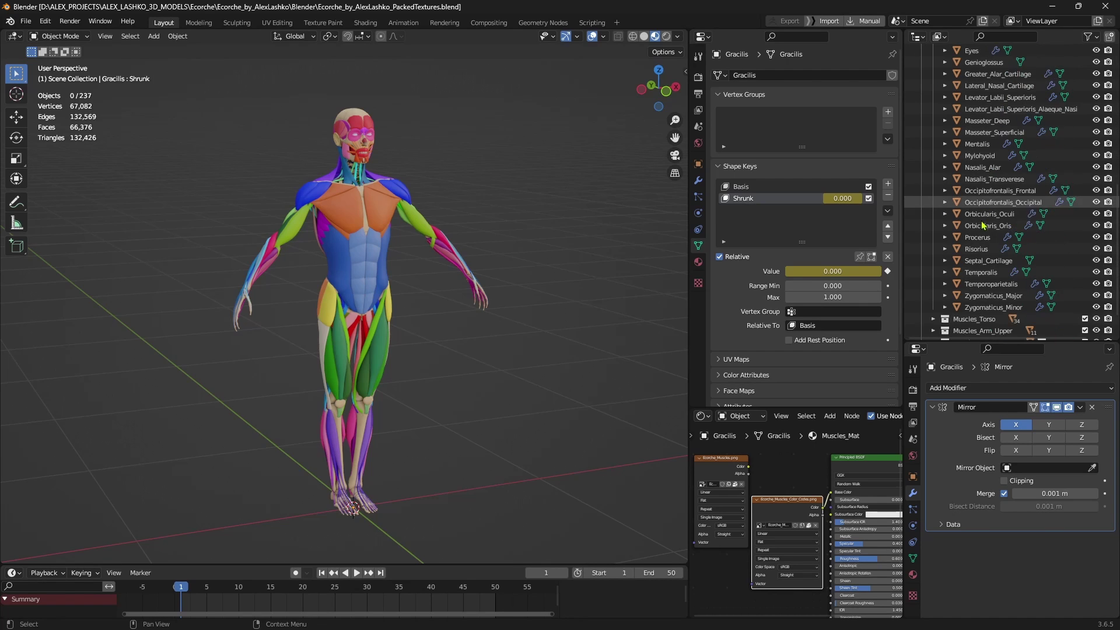
click(934, 281)
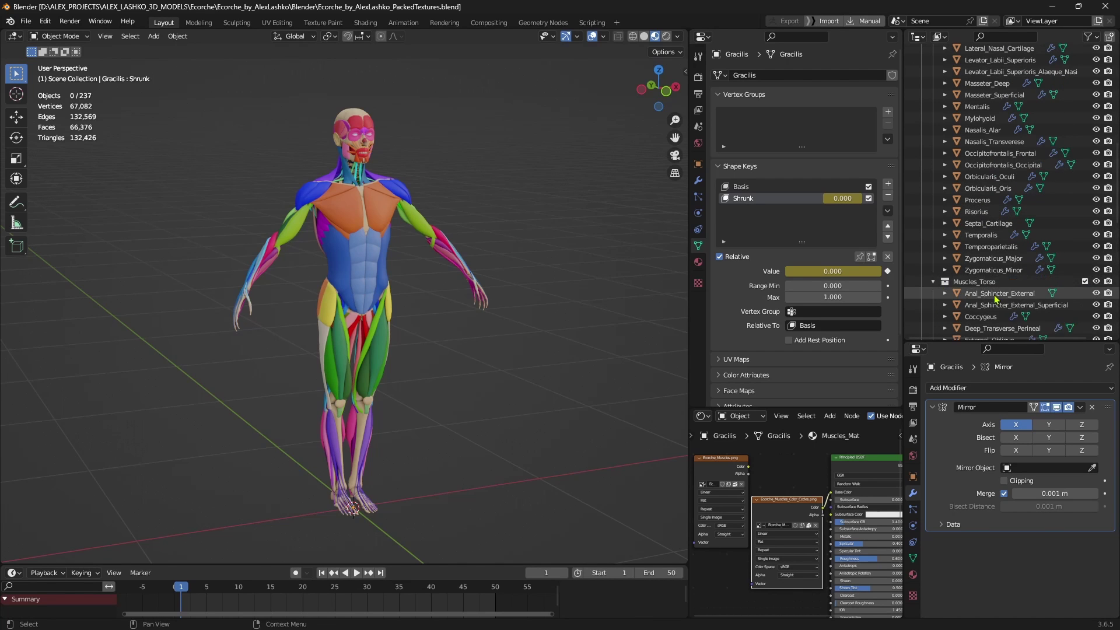
scroll(1008, 133, down, 7)
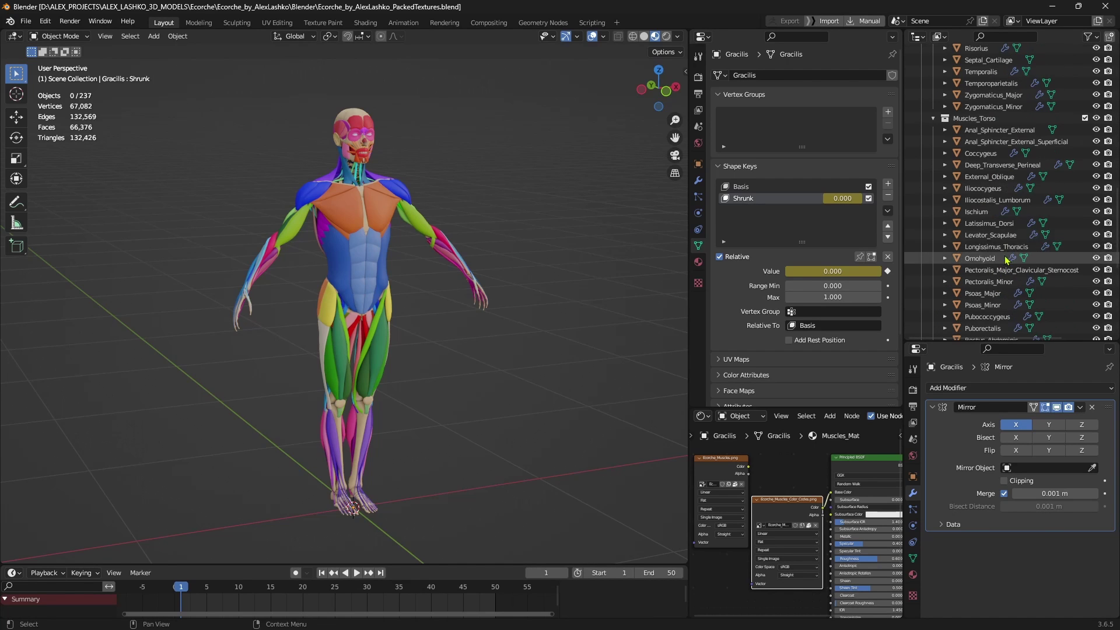
click(1097, 118)
middle_drag(514, 295, 538, 295)
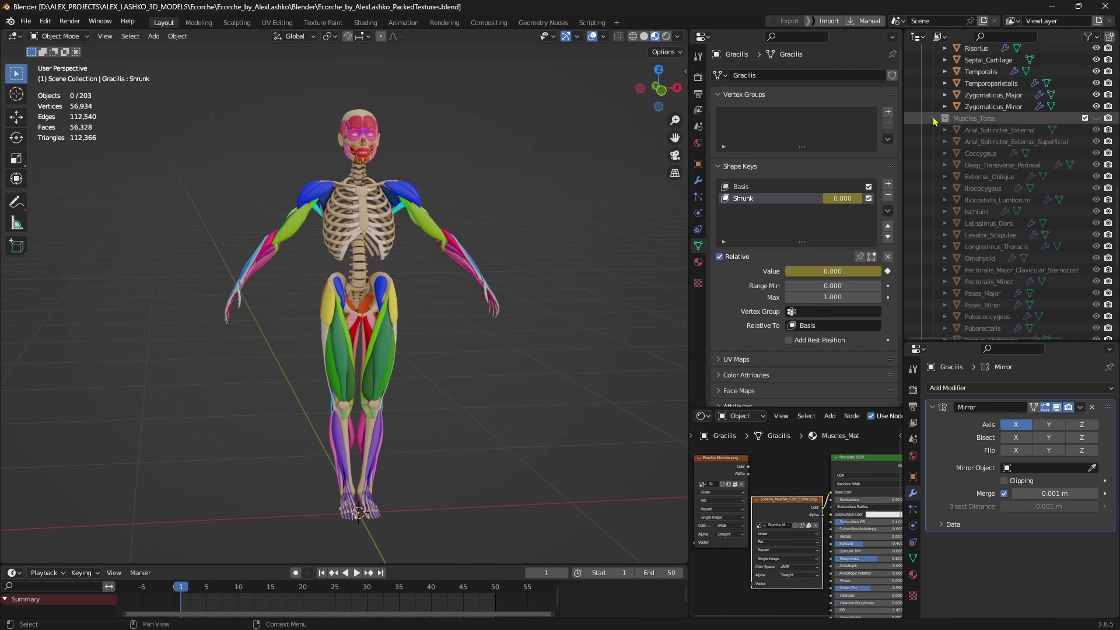
click(934, 118)
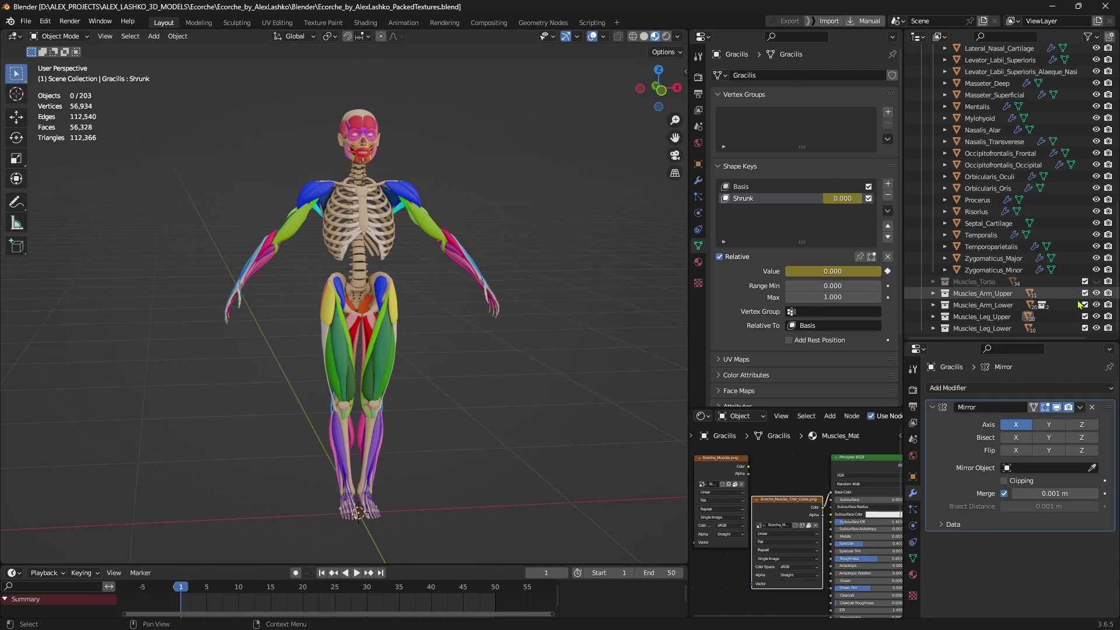
Step: Hide the Muscles_Arm_Lower, Muscles_Arm_Upper and leg collections, then collapse Muscles_Head
click(1096, 305)
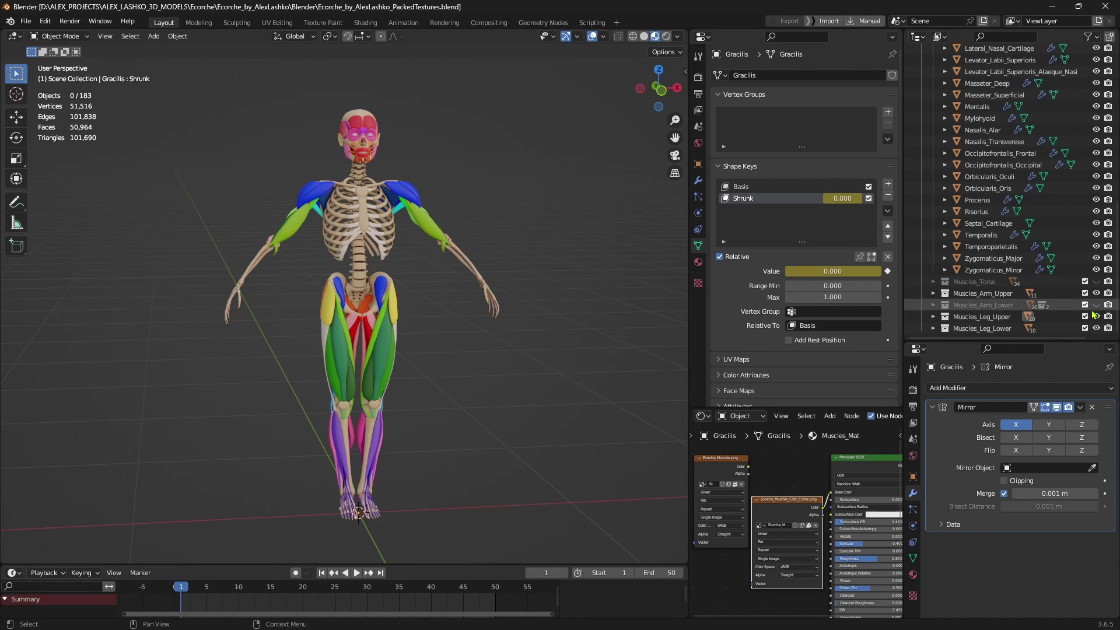
click(1096, 293)
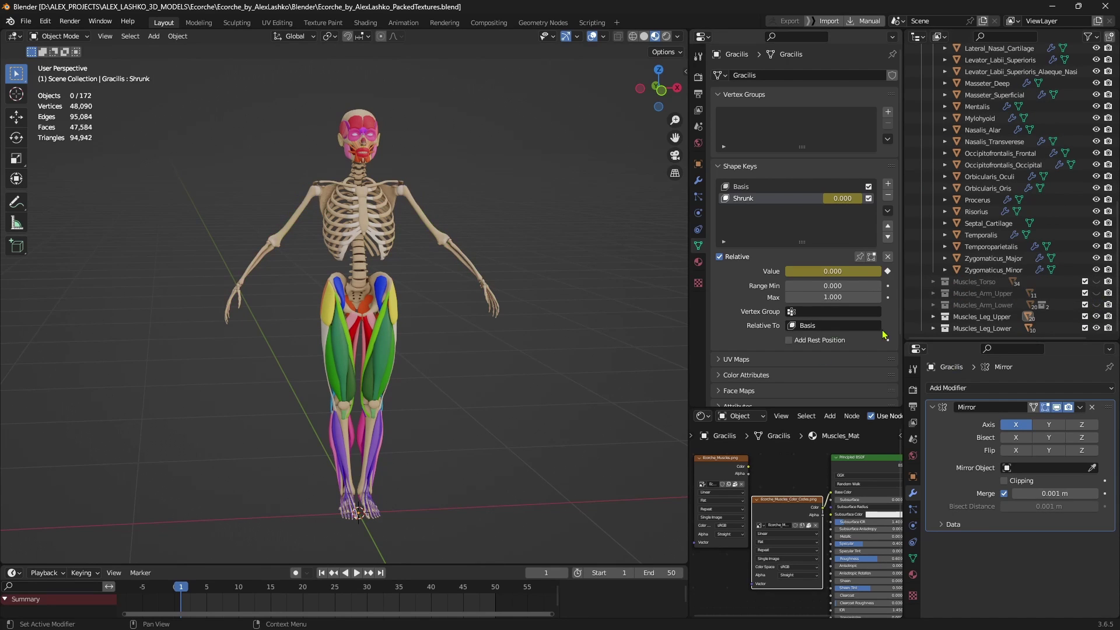
drag(1096, 316, 1096, 328)
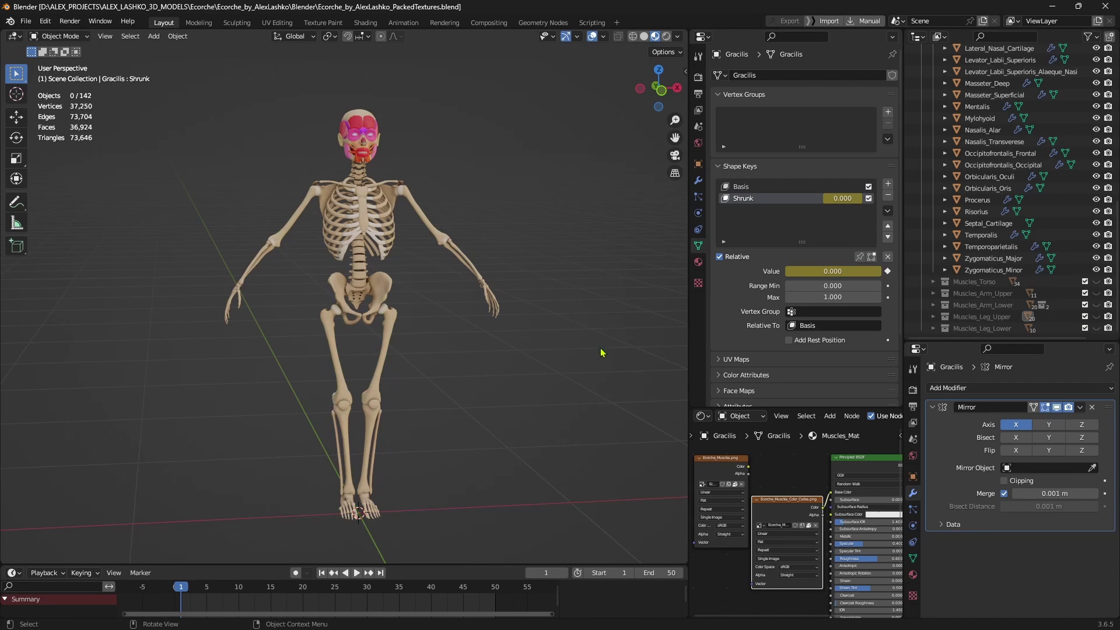
scroll(1000, 247, up, 5)
scroll(1000, 247, up, 10)
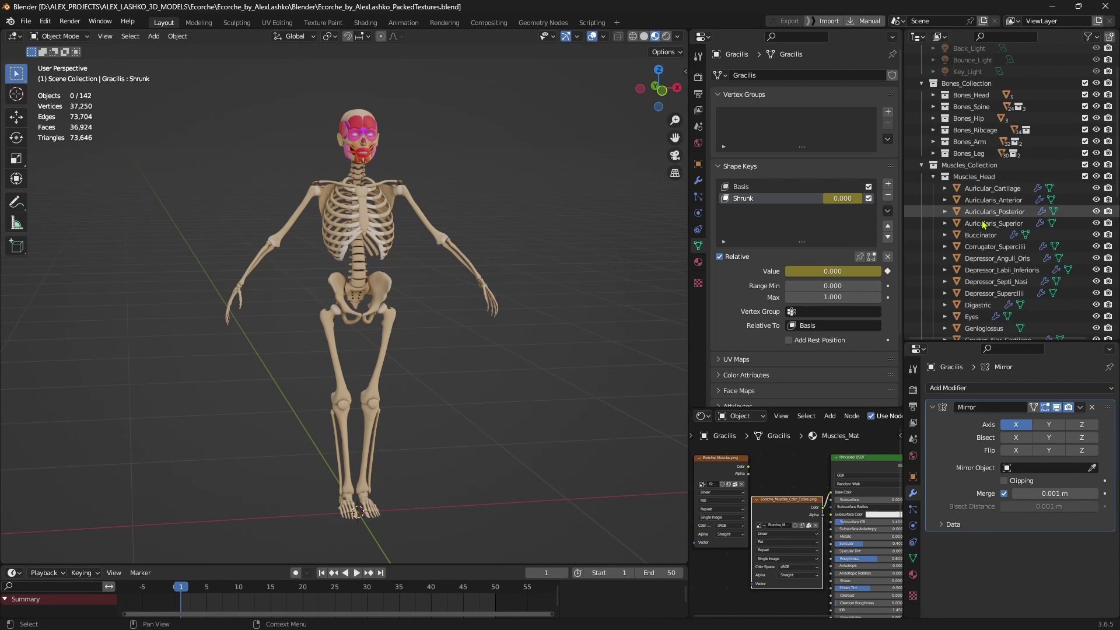
click(933, 214)
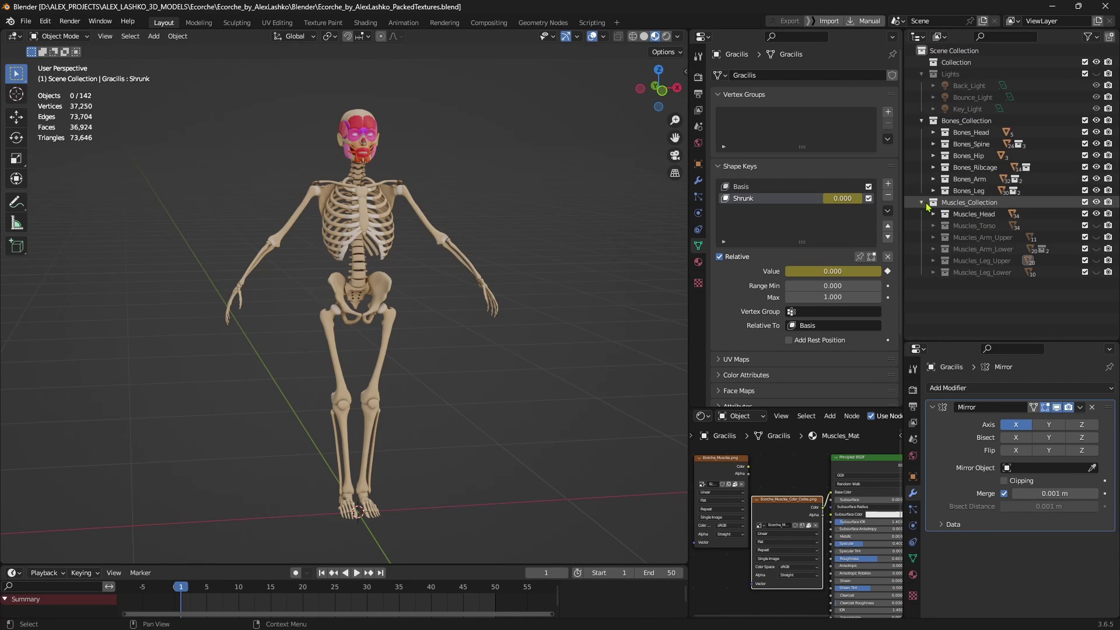
drag(1097, 226, 1097, 271)
middle_drag(525, 303, 583, 306)
click(934, 132)
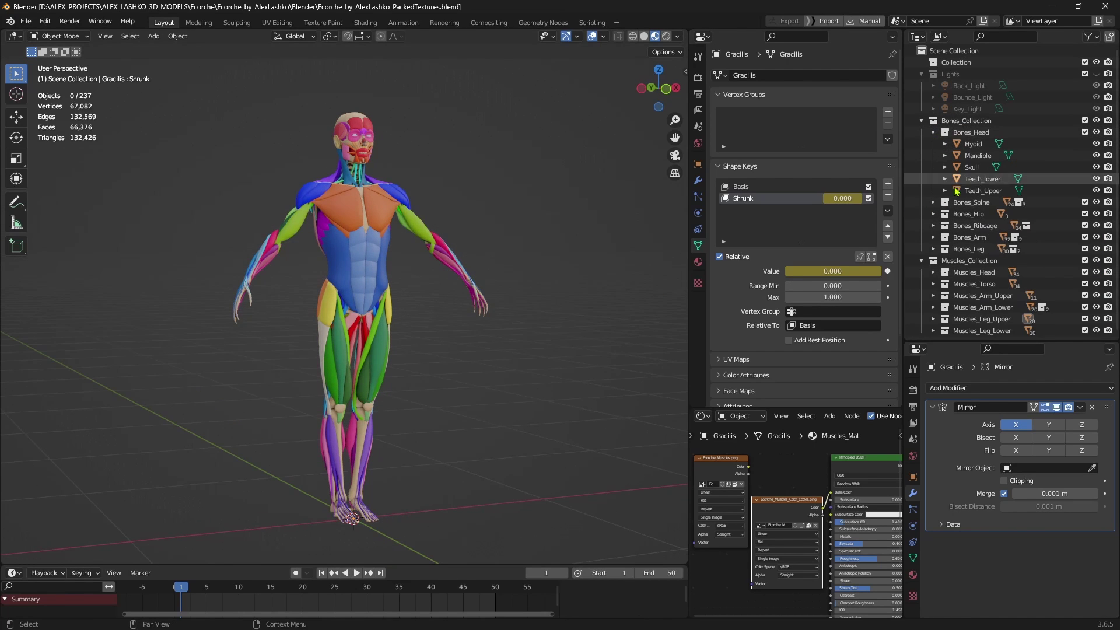
click(934, 202)
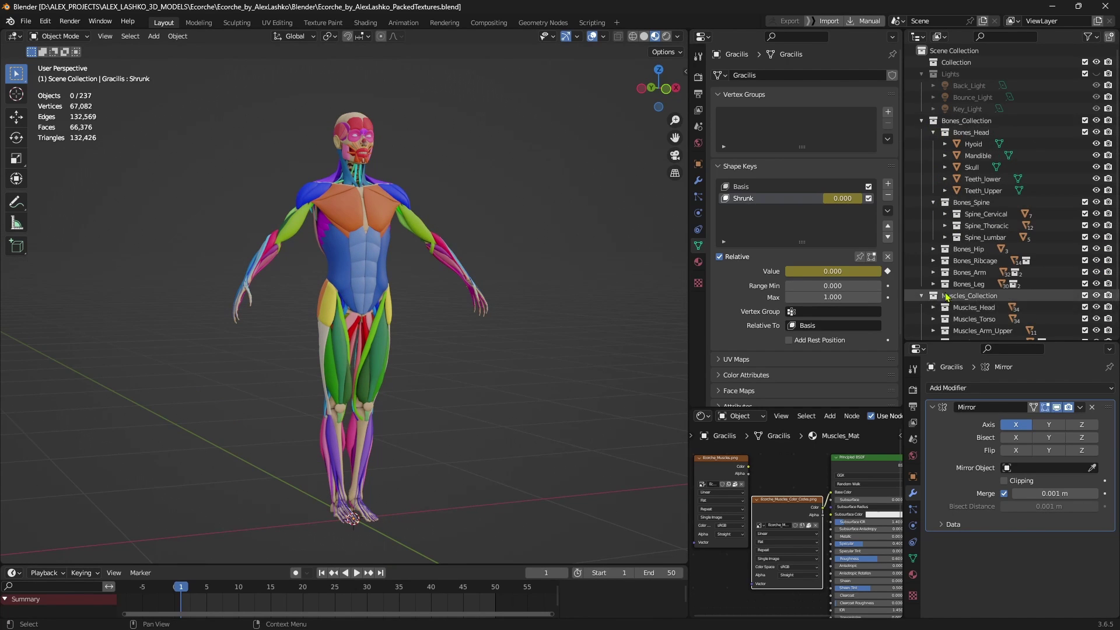
click(1097, 296)
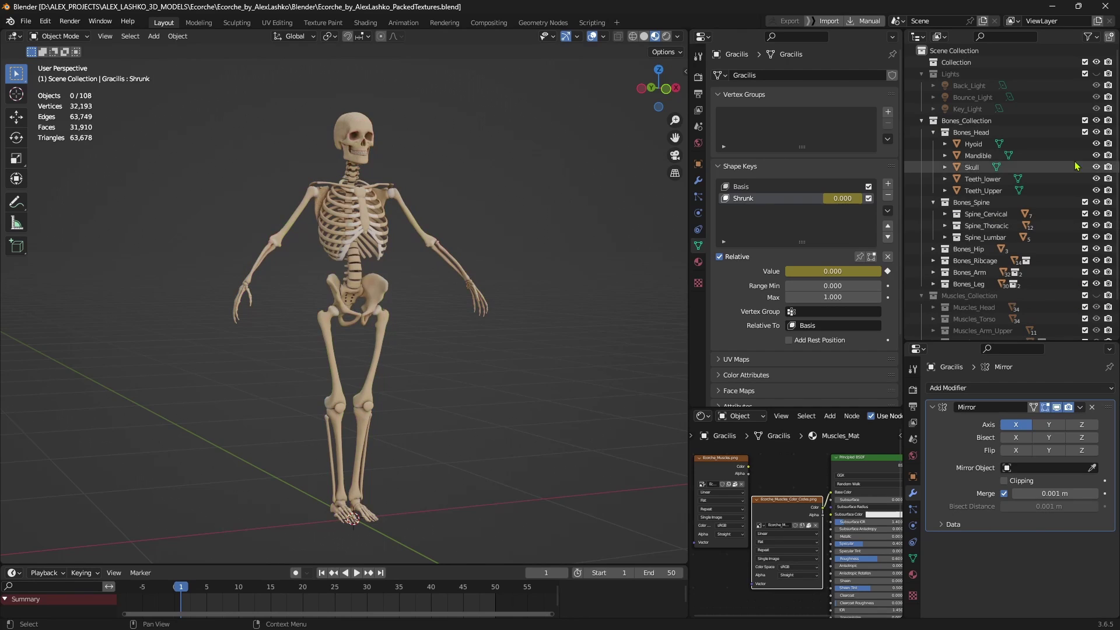
click(1096, 201)
click(1096, 202)
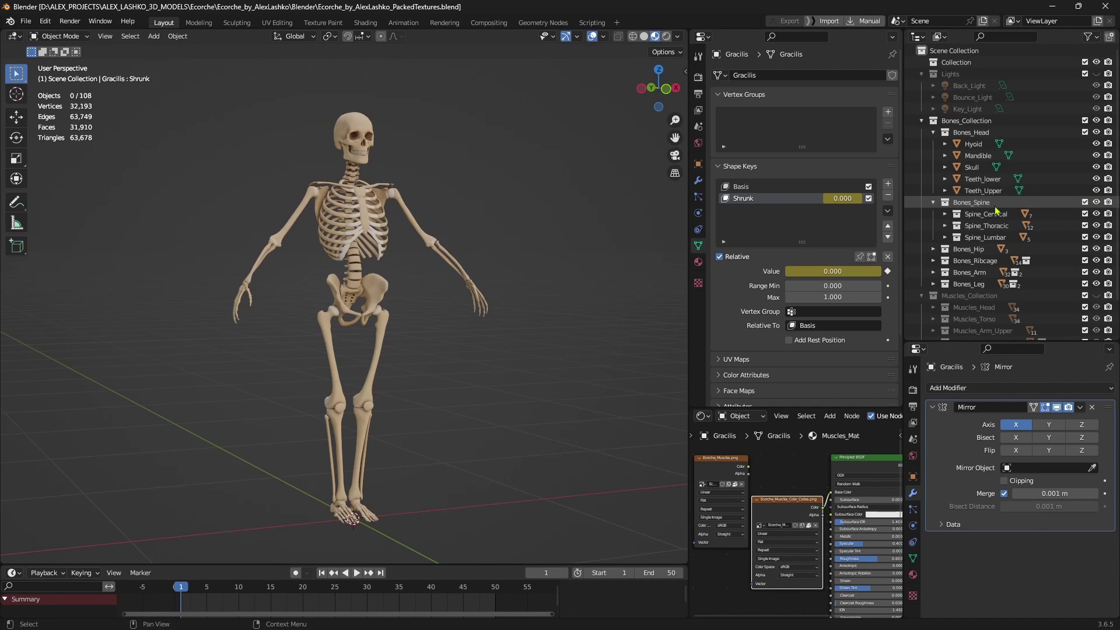
click(933, 202)
click(934, 133)
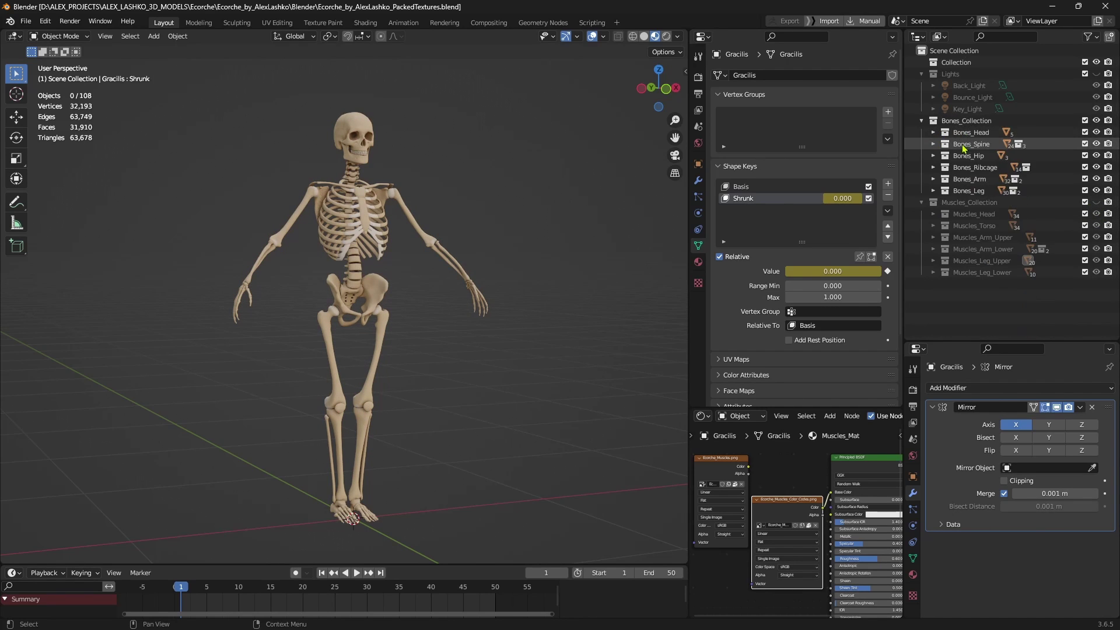
click(1096, 167)
click(1097, 178)
click(1096, 191)
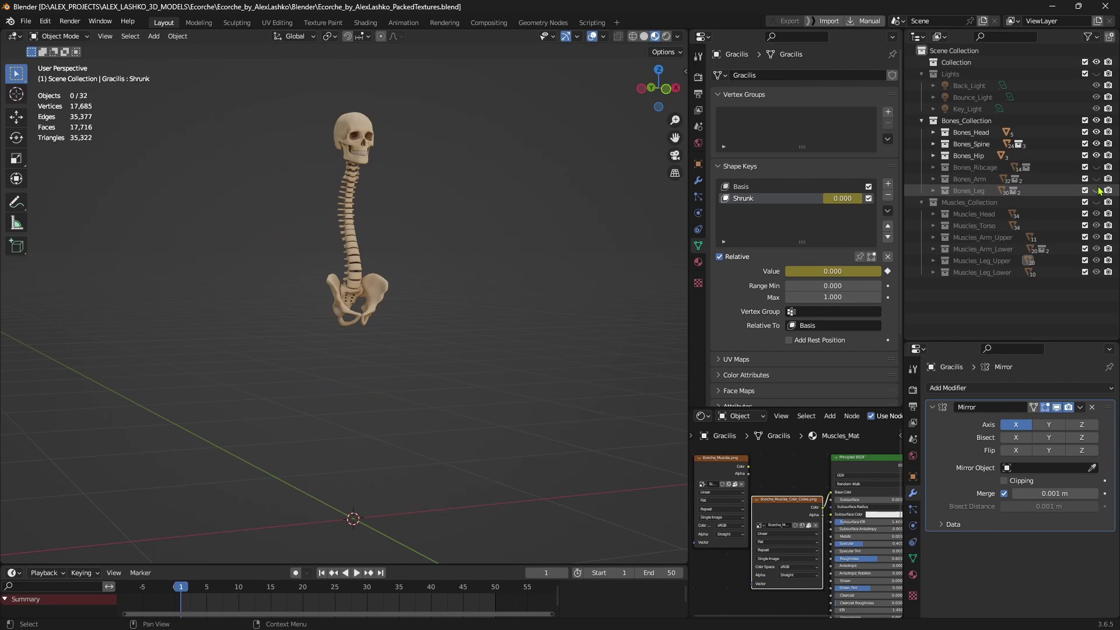
click(1097, 178)
click(1097, 190)
click(1096, 202)
click(1096, 167)
middle_drag(350, 291, 350, 315)
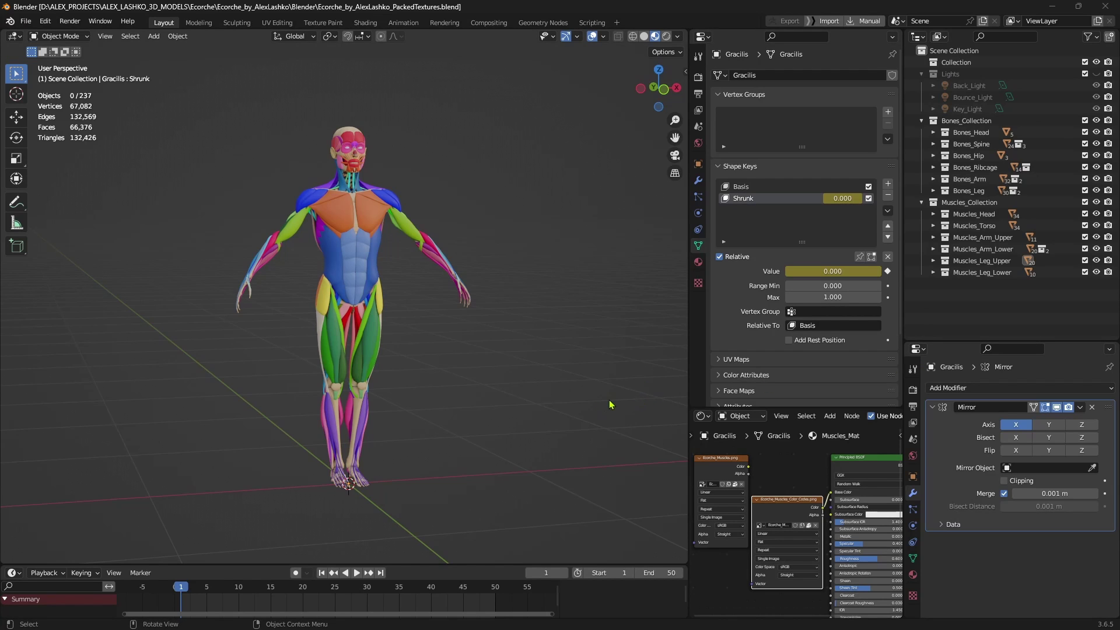
Step: Set the pectoralis muscle's material Blend Mode to Alpha Hashed in its Settings
click(380, 222)
click(914, 575)
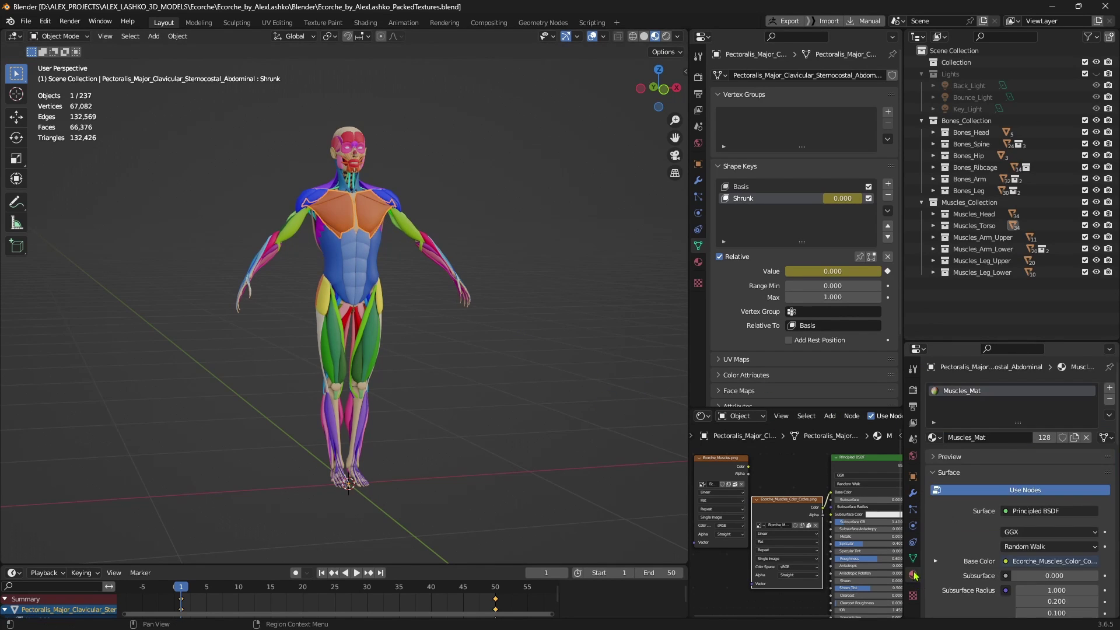
scroll(1005, 453, down, 10)
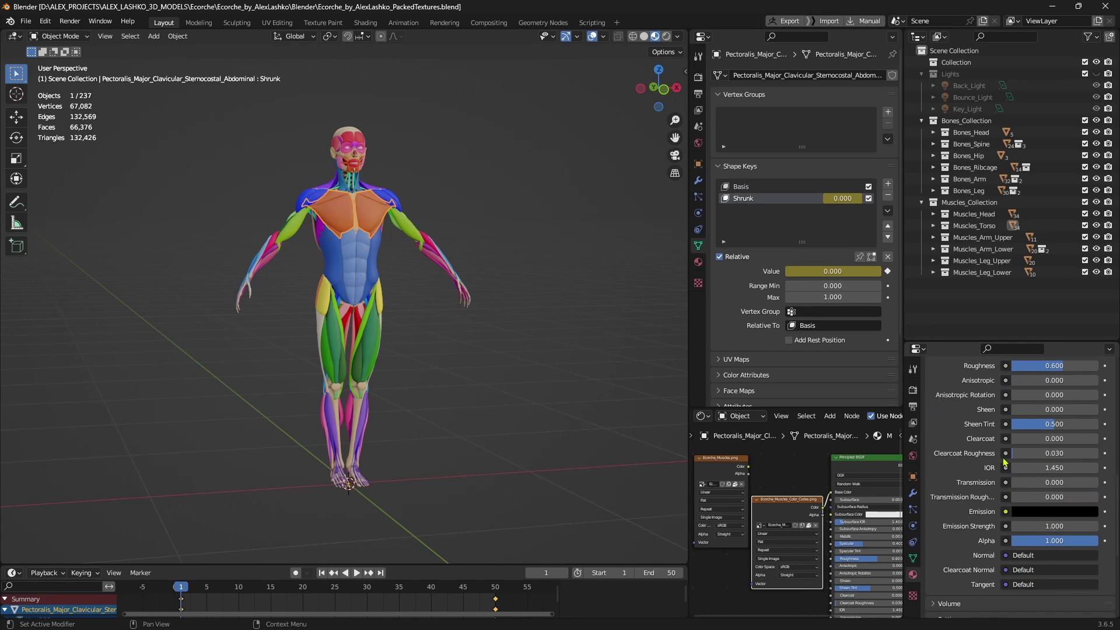
scroll(1006, 467, down, 8)
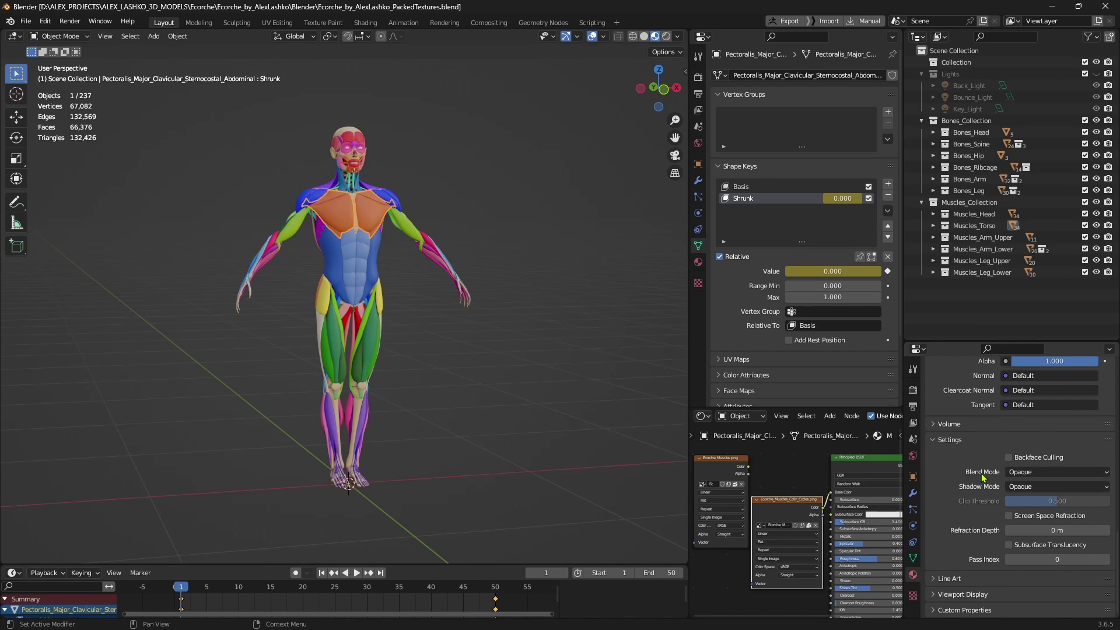
click(1028, 473)
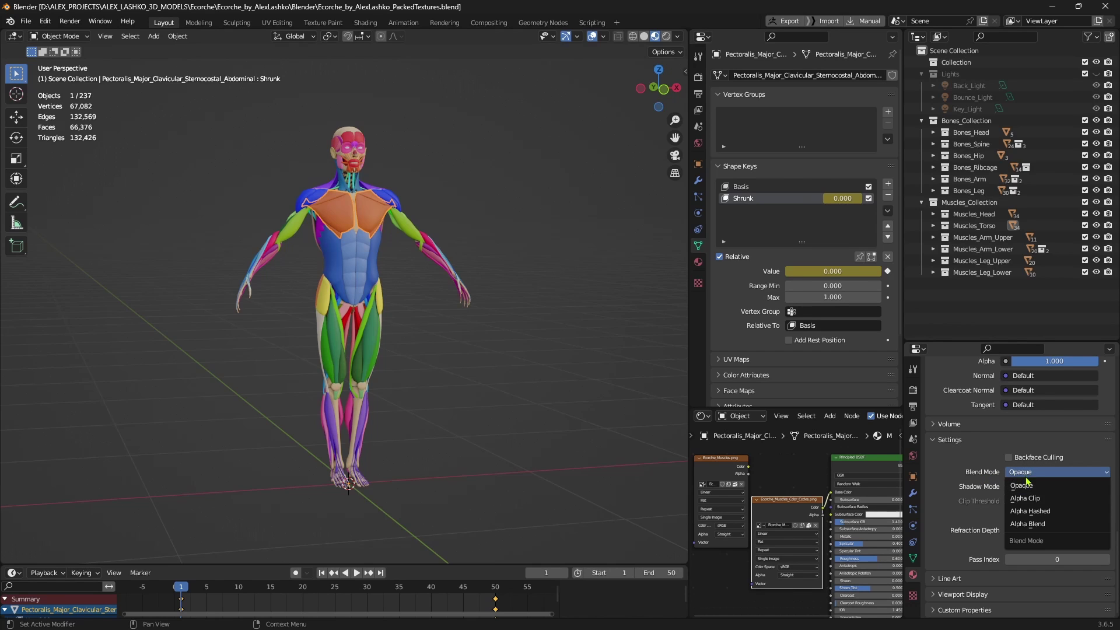
click(1035, 516)
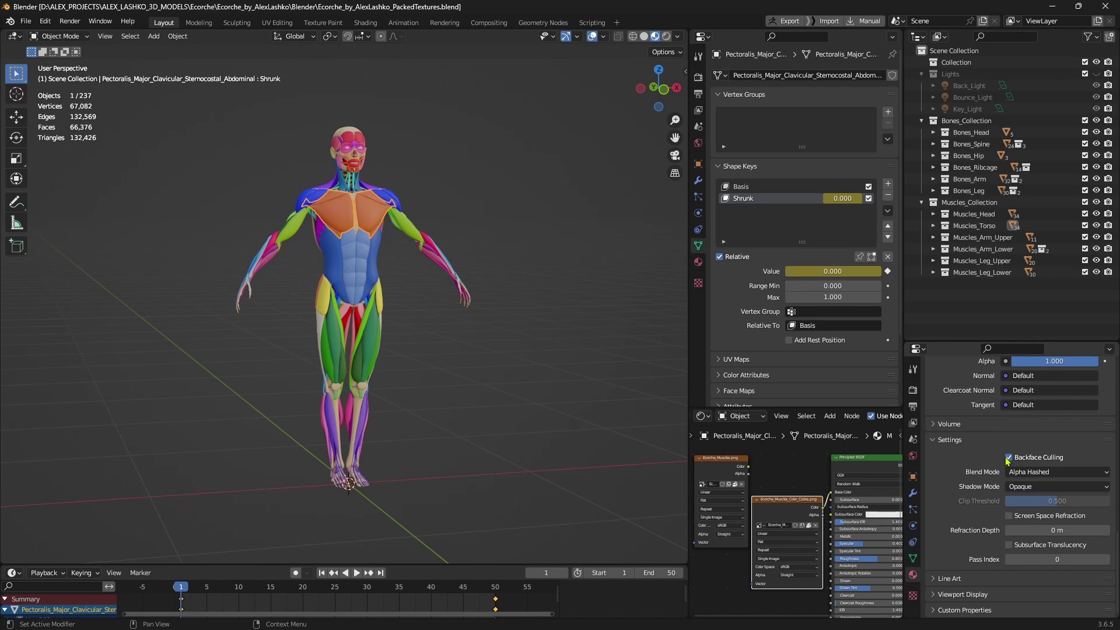
scroll(1016, 437, up, 3)
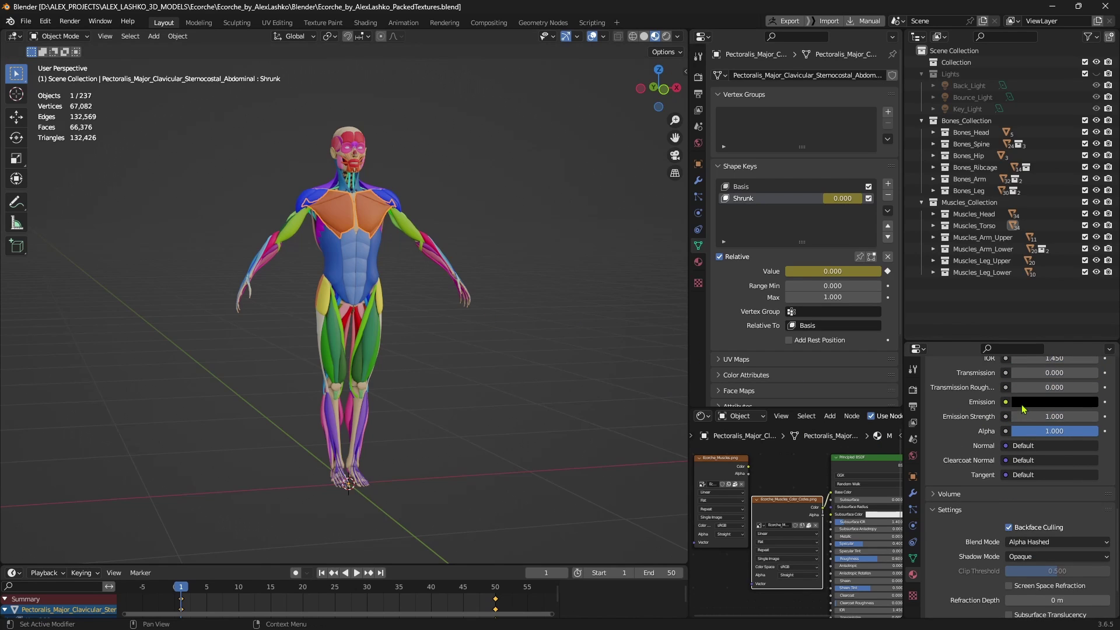
scroll(1015, 461, up, 1)
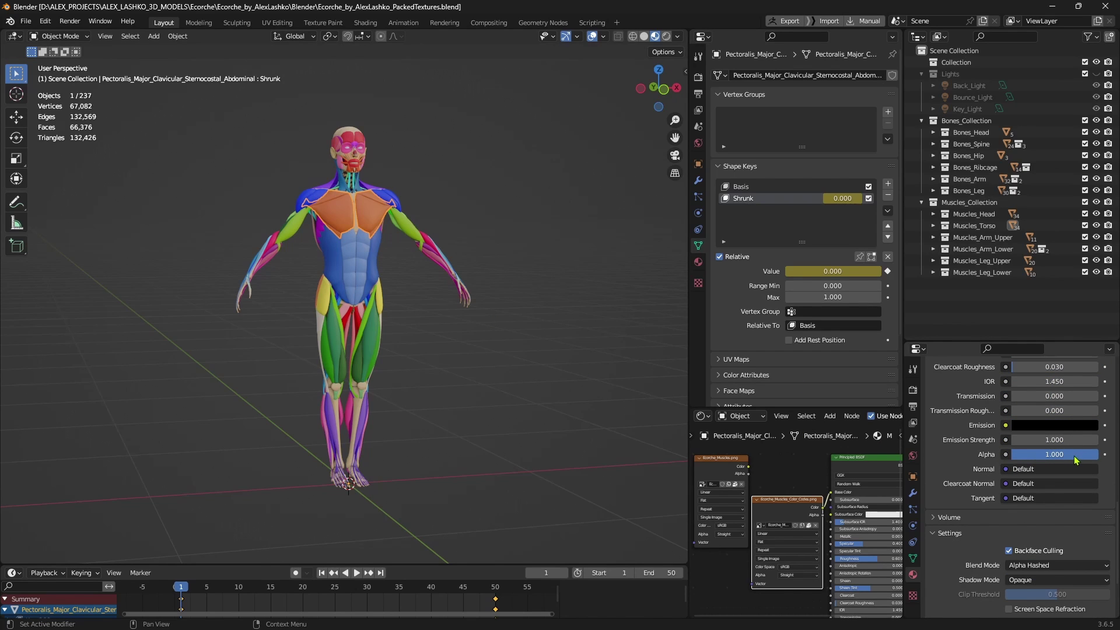
drag(1078, 461, 1020, 460)
middle_drag(453, 328, 504, 393)
click(533, 337)
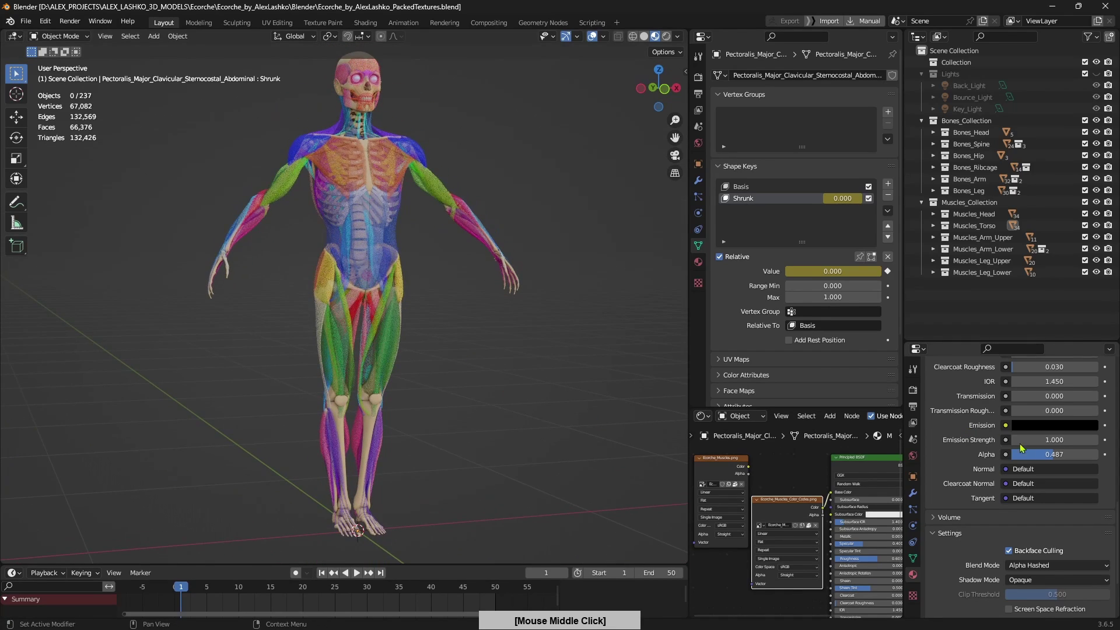
drag(1038, 454, 1119, 453)
middle_drag(479, 369, 620, 406)
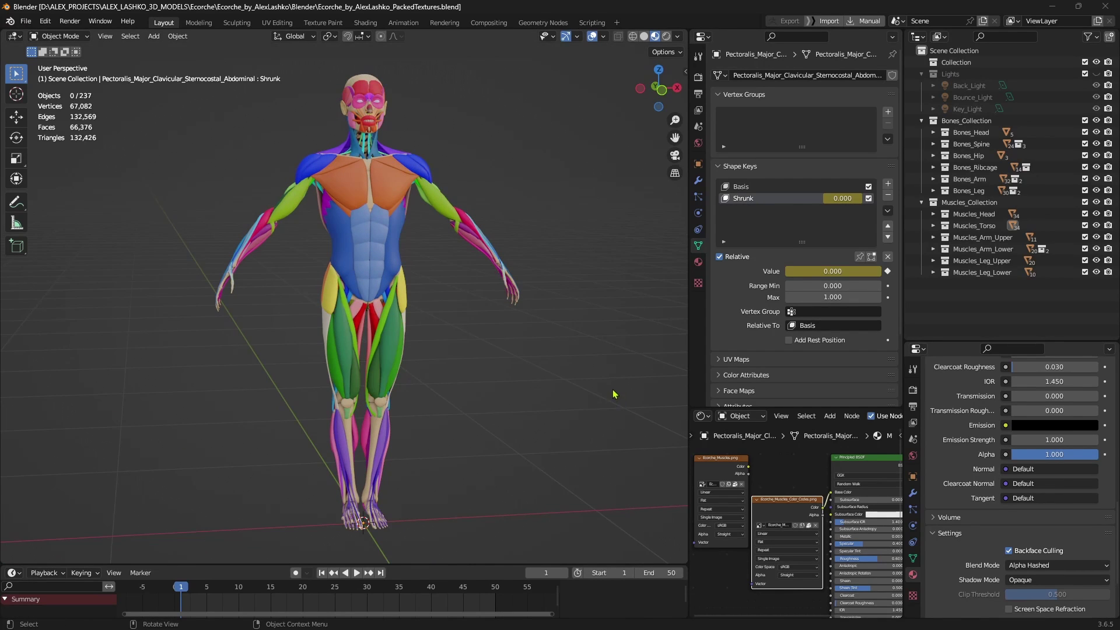
middle_drag(601, 412, 395, 411)
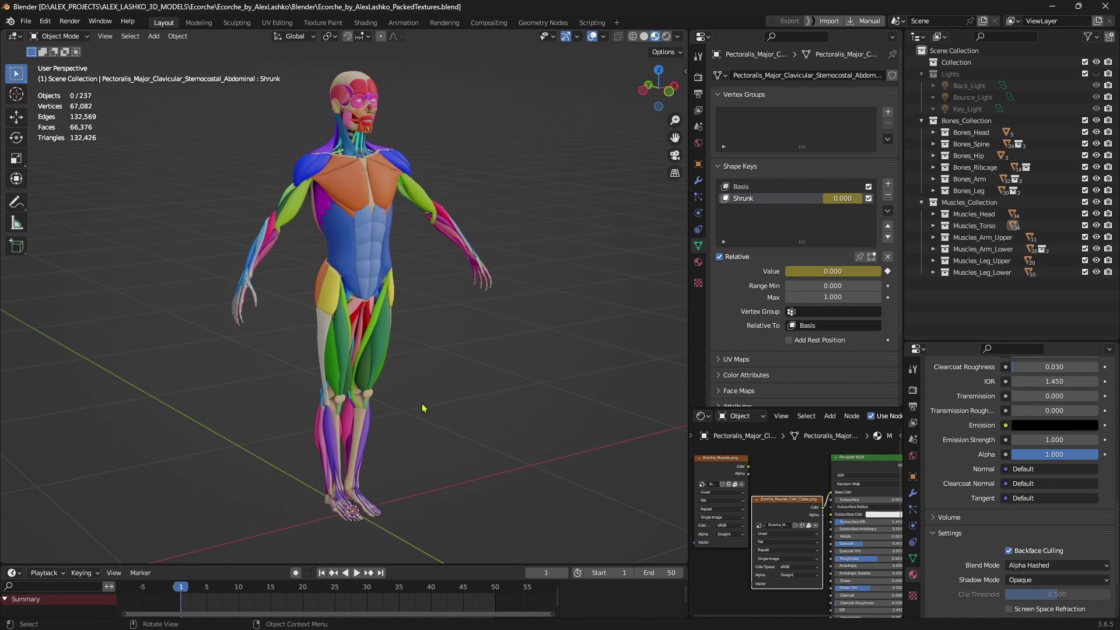